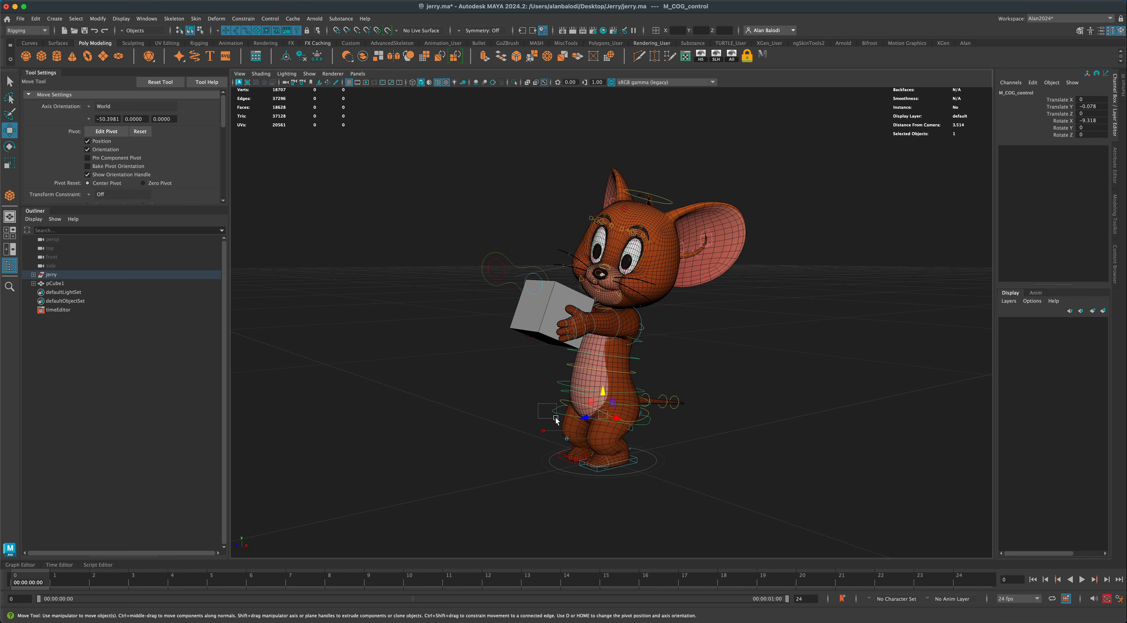
Raise and lower M_COG_control to test how the held cube follows the character's body.
{"action": "left_click_drag", "start_coordinate": [555, 418], "coordinate": [556, 419]}
{"action": "left_click_drag", "start_coordinate": [490, 410], "coordinate": [505, 407], "text": "alt"}
{"action": "left_click", "coordinate": [526, 407]}
{"action": "left_click", "coordinate": [555, 414]}
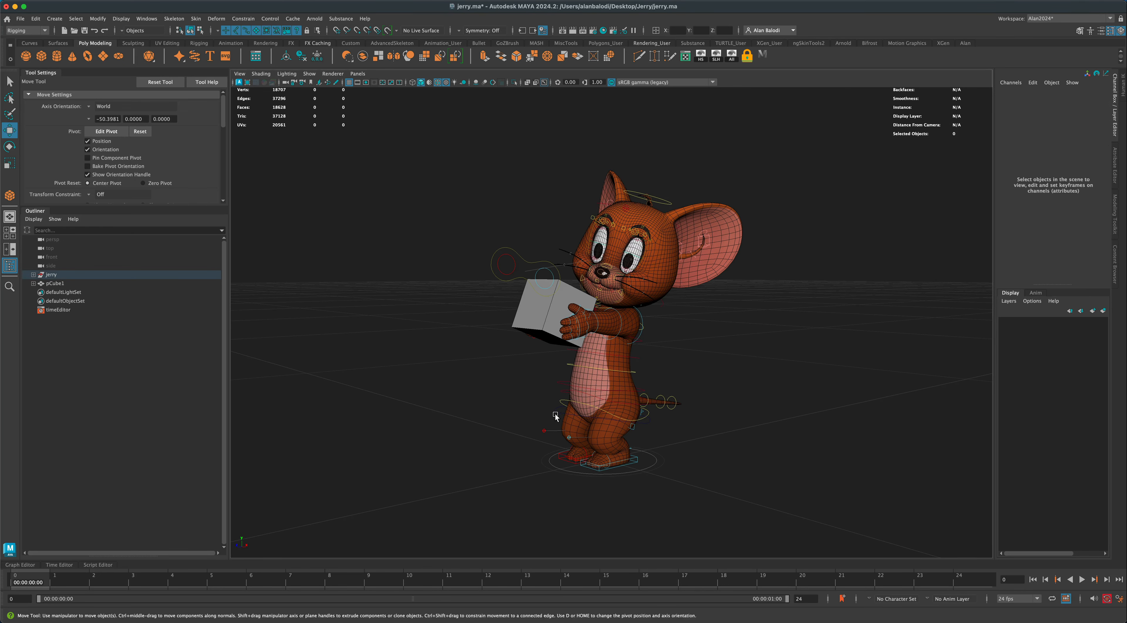
{"action": "left_click", "coordinate": [555, 416]}
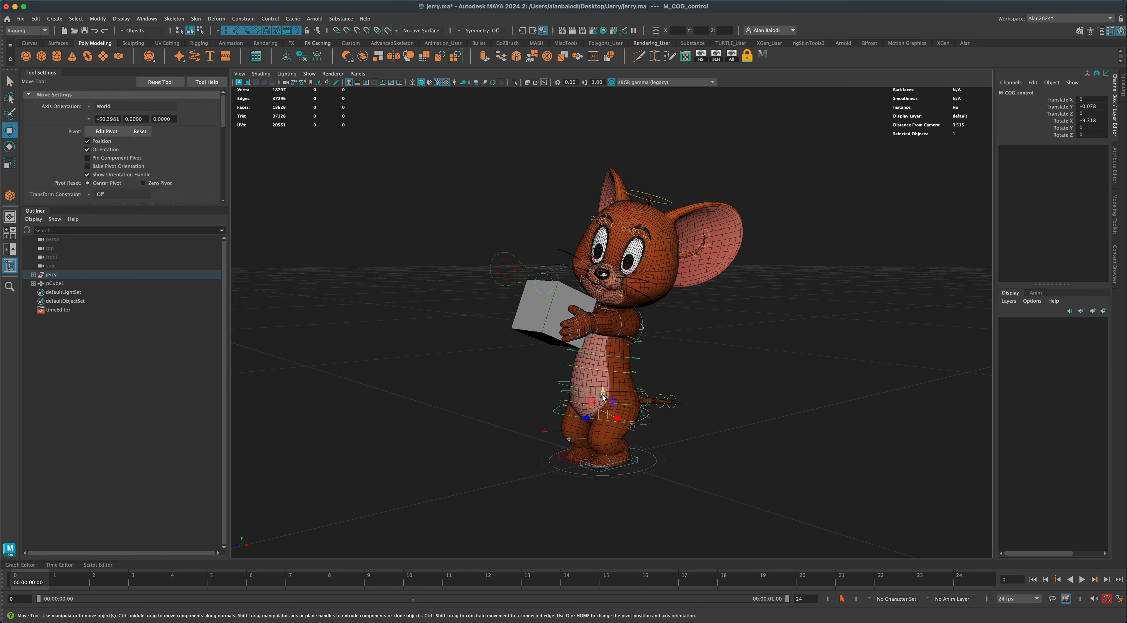
{"action": "left_click_drag", "start_coordinate": [603, 397], "coordinate": [476, 407]}
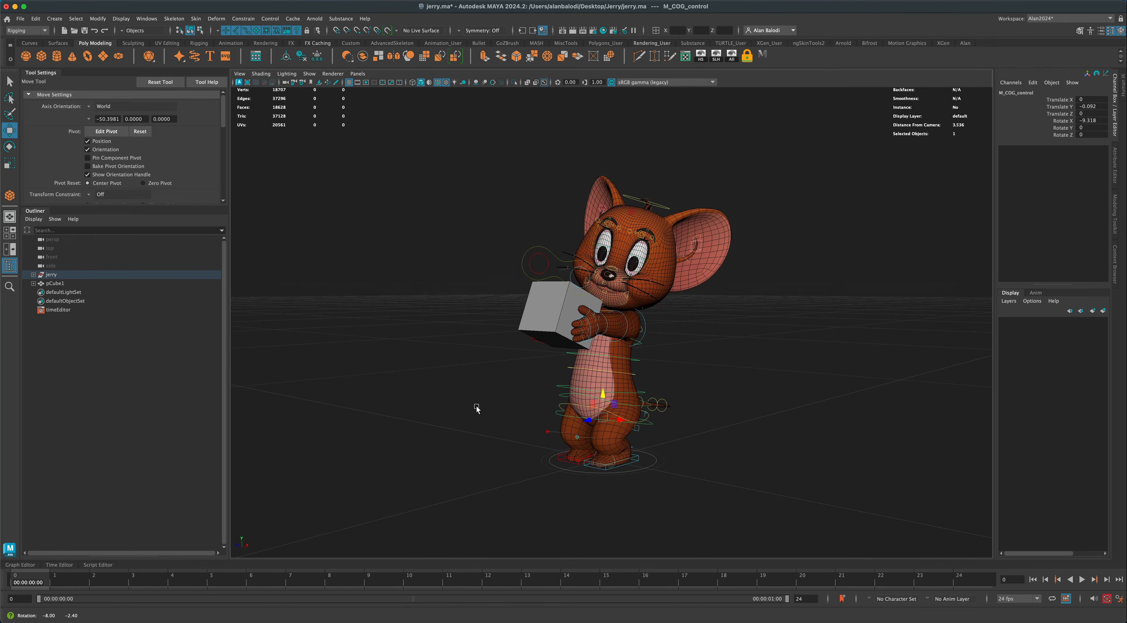
{"action": "left_click_drag", "start_coordinate": [603, 393], "coordinate": [606, 374]}
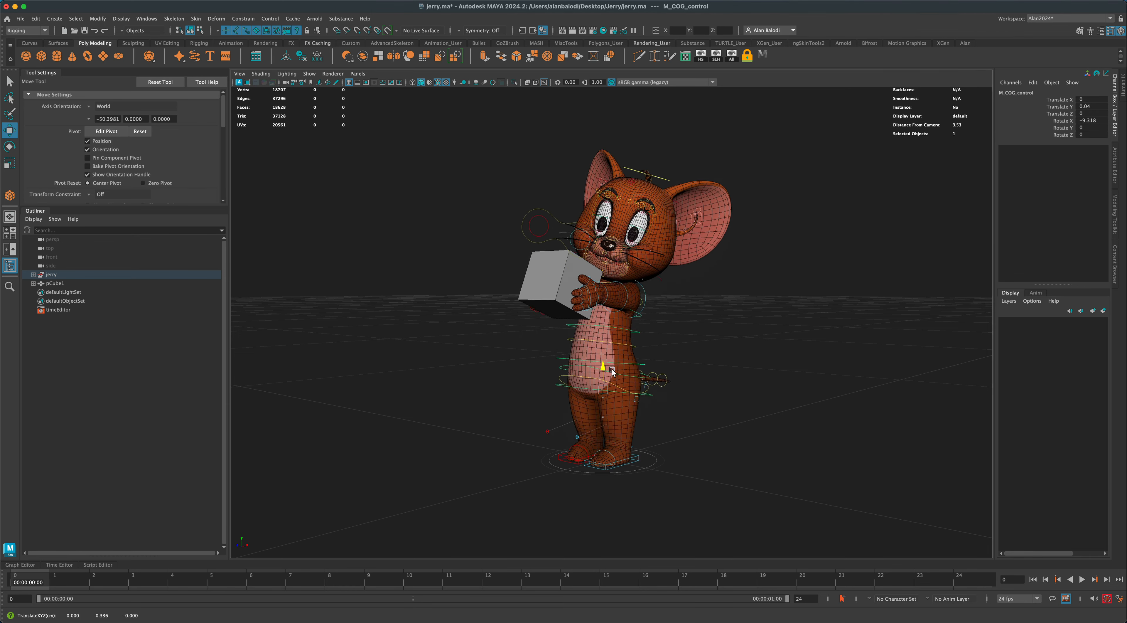
{"action": "left_click_drag", "start_coordinate": [612, 387], "coordinate": [537, 387], "text": "alt"}
{"action": "scroll", "coordinate": [521, 390], "scroll_direction": "up", "scroll_amount": 2}
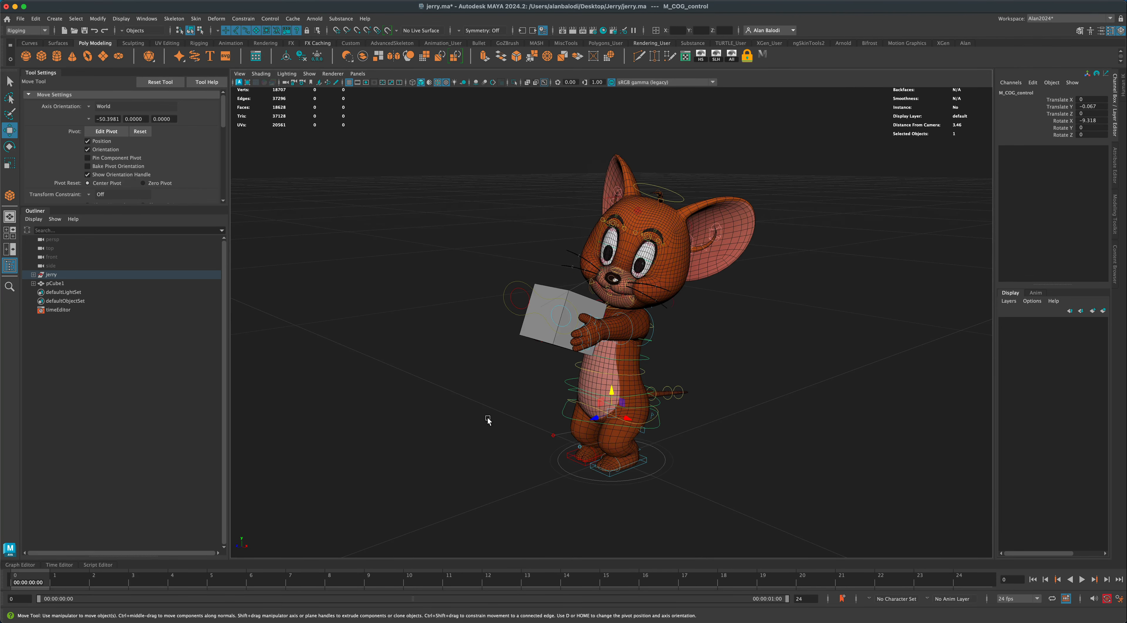
{"action": "scroll", "coordinate": [486, 421], "scroll_direction": "up", "scroll_amount": 5}
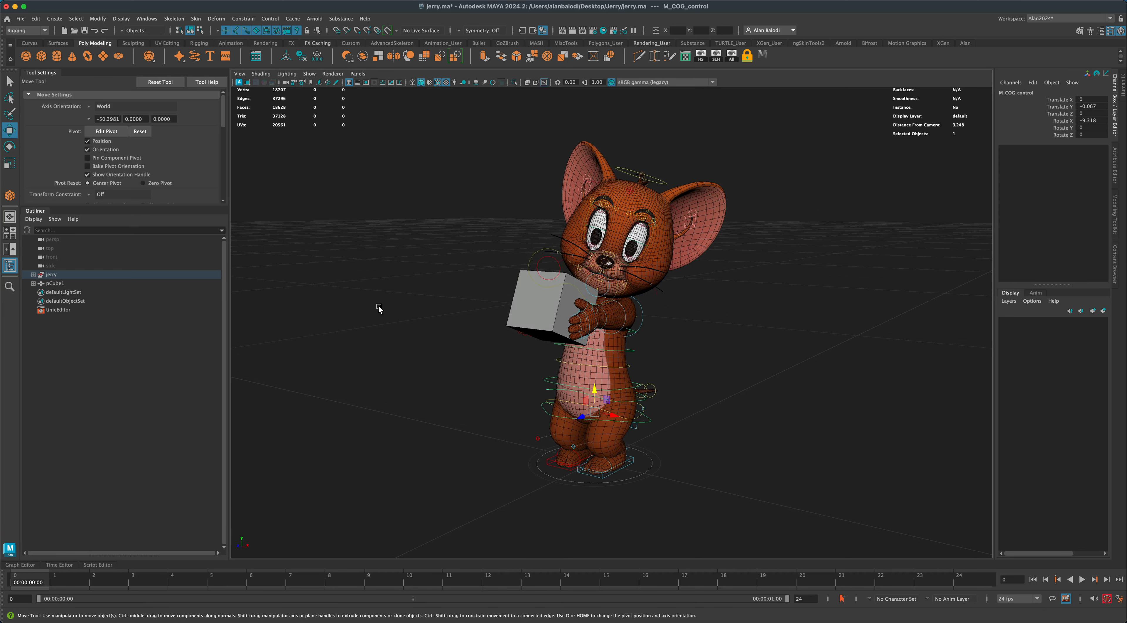
Reopen jerry.ma from the recent files without saving the current changes.
{"action": "left_click", "coordinate": [20, 19]}
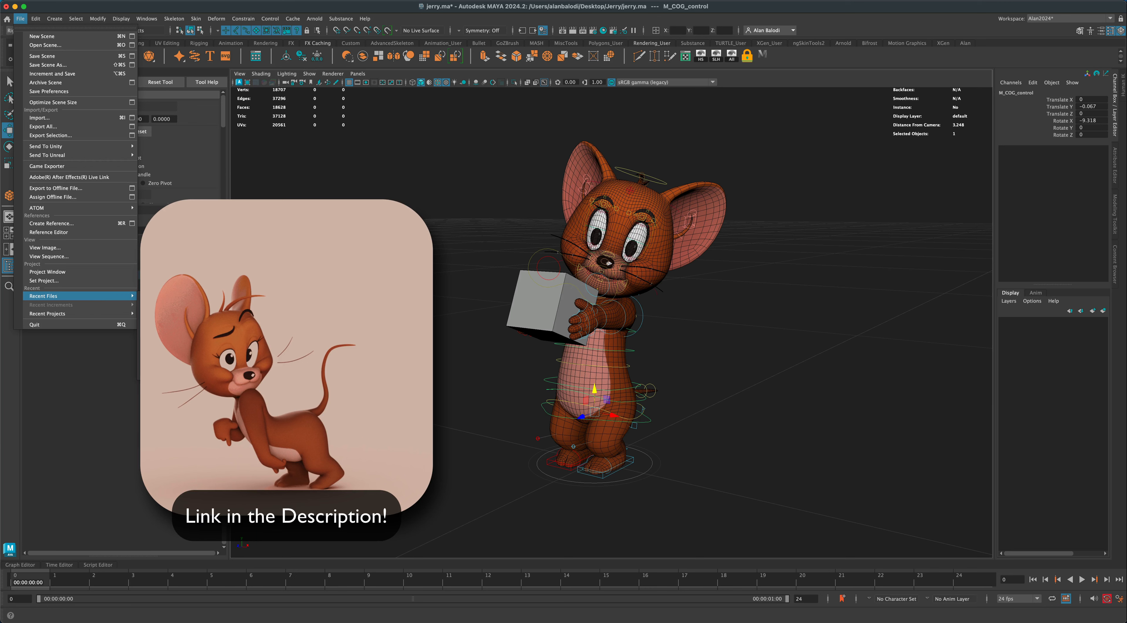
{"action": "left_click", "coordinate": [197, 297]}
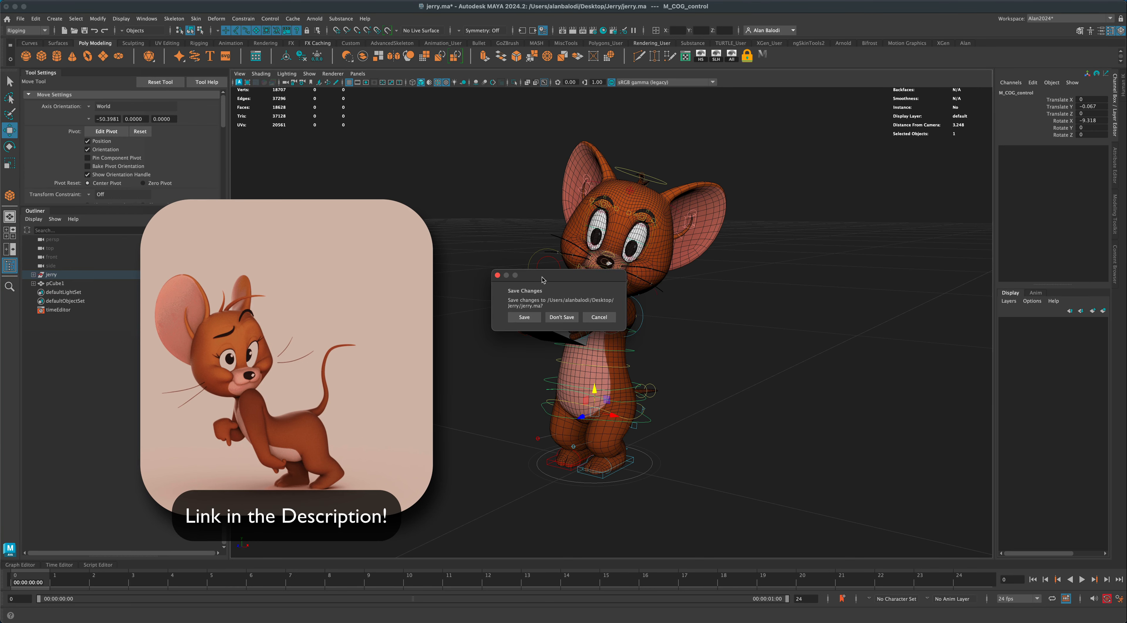
{"action": "left_click_drag", "start_coordinate": [543, 280], "coordinate": [411, 293]}
{"action": "left_click", "coordinate": [429, 331]}
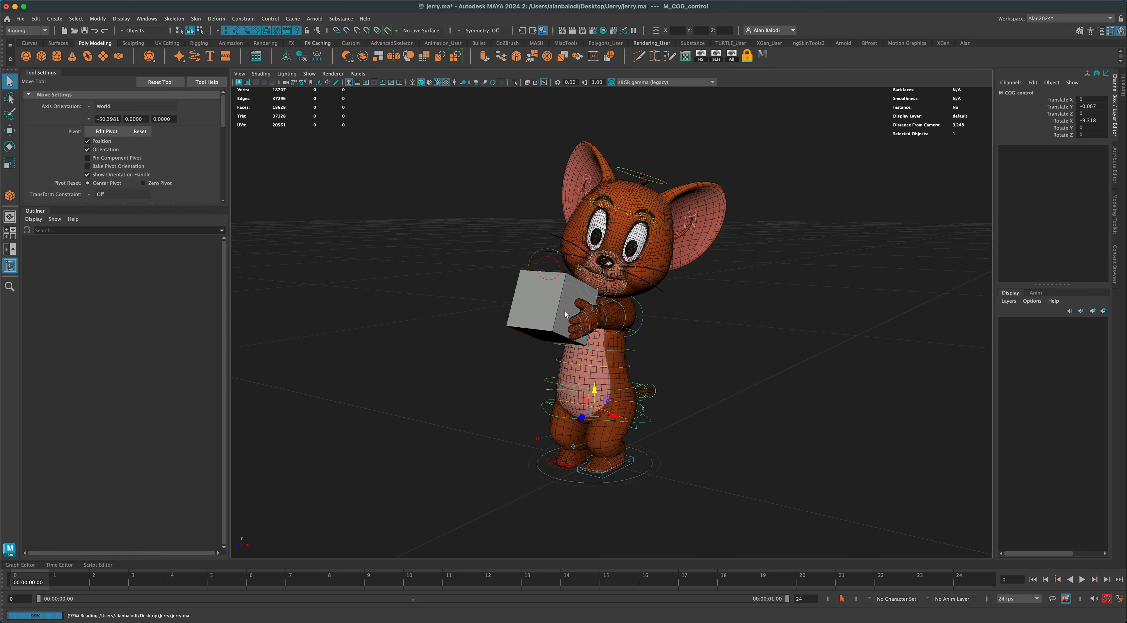
Remove the flagged scripts from the scene and dismiss the Jerry v01 information window.
{"action": "left_click_drag", "start_coordinate": [533, 261], "coordinate": [398, 260]}
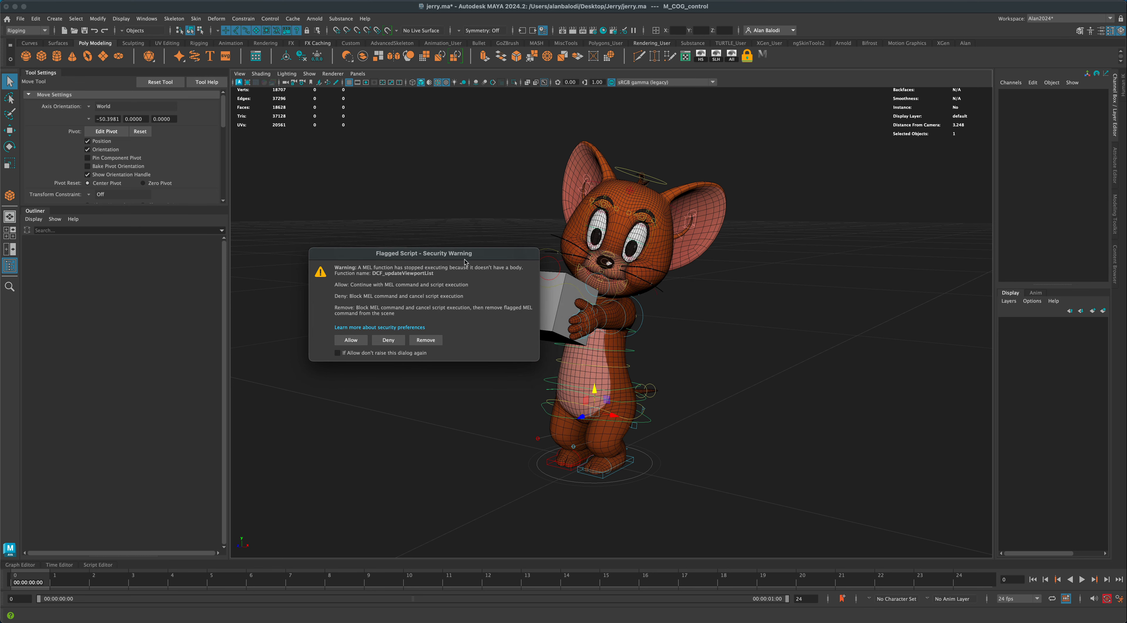
{"action": "left_click", "coordinate": [425, 340]}
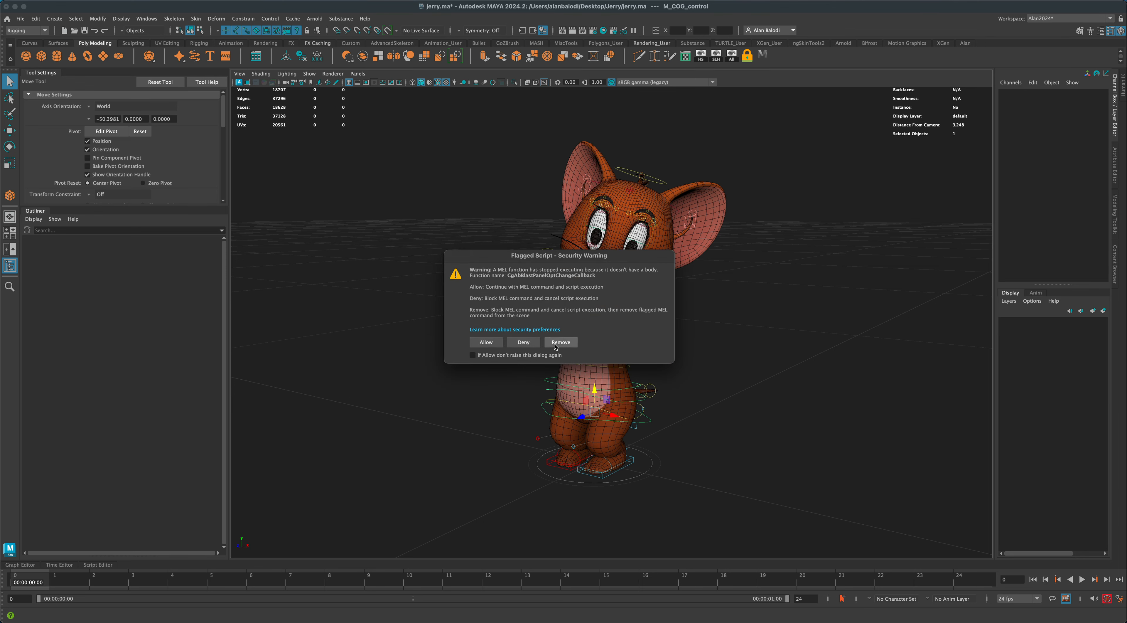
{"action": "left_click", "coordinate": [554, 345]}
{"action": "left_click", "coordinate": [570, 344]}
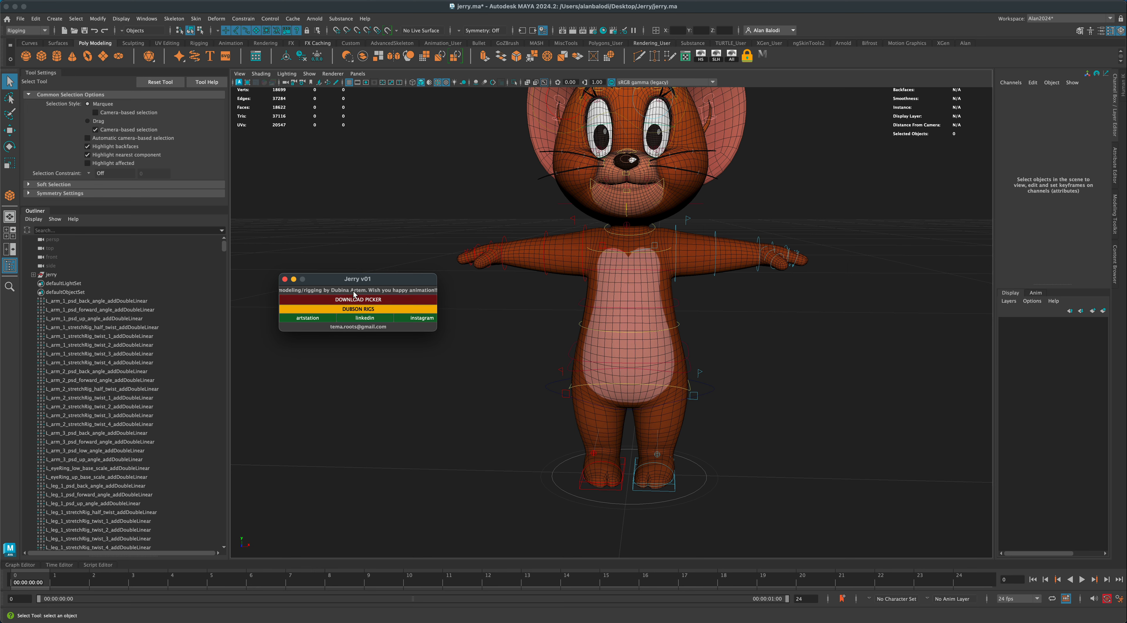
{"action": "left_click_drag", "start_coordinate": [335, 280], "coordinate": [334, 274]}
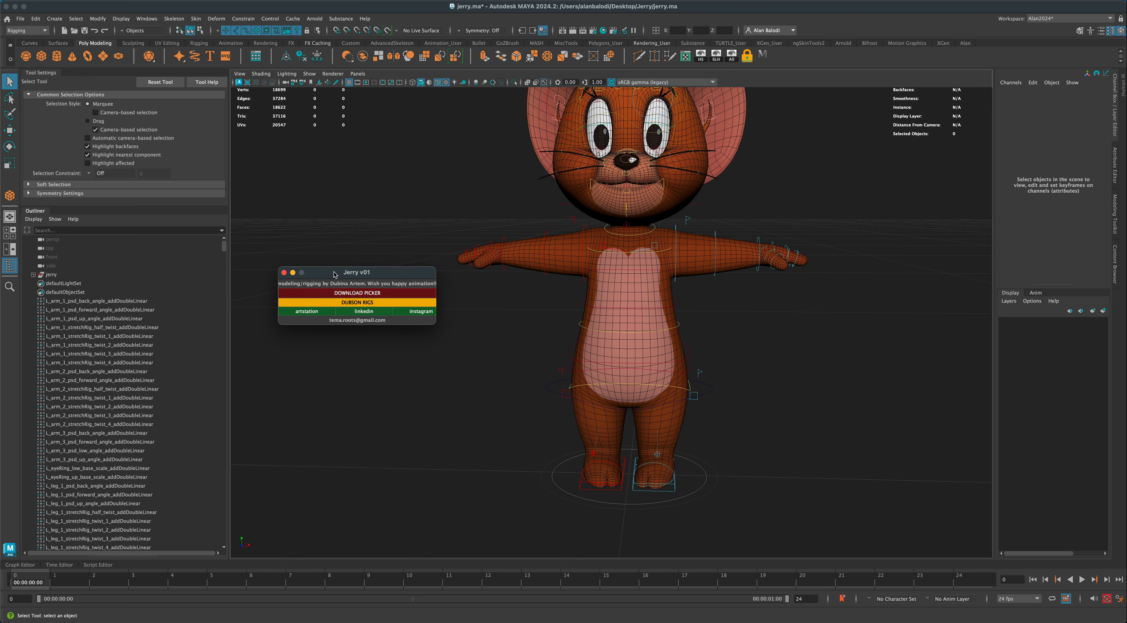
{"action": "left_click", "coordinate": [284, 272]}
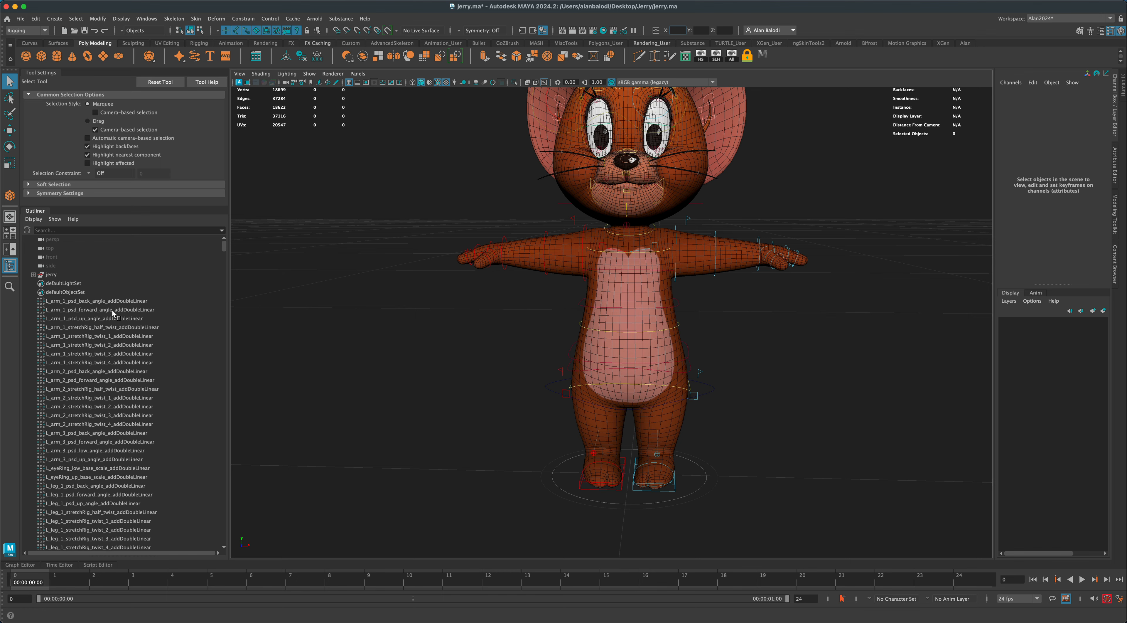
Restrict the Outliner to show DAG objects only.
{"action": "mouse_move", "coordinate": [223, 249]}
{"action": "left_mouse_down"}
{"action": "mouse_move", "coordinate": [223, 355]}
{"action": "mouse_move", "coordinate": [222, 238]}
{"action": "left_mouse_up"}
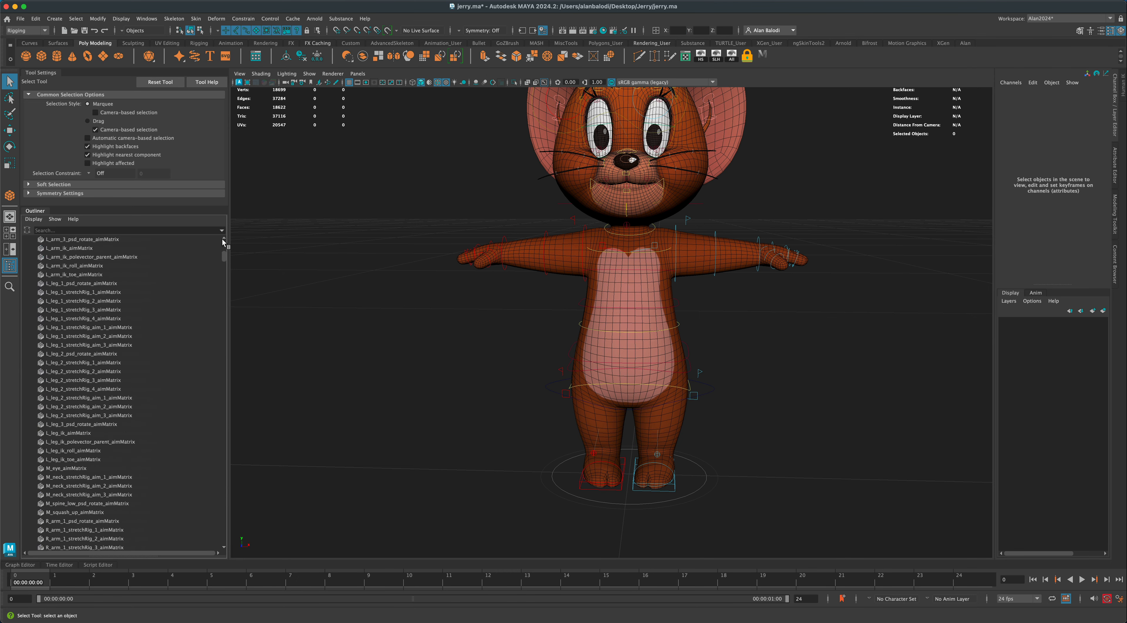
{"action": "right_click", "coordinate": [188, 251]}
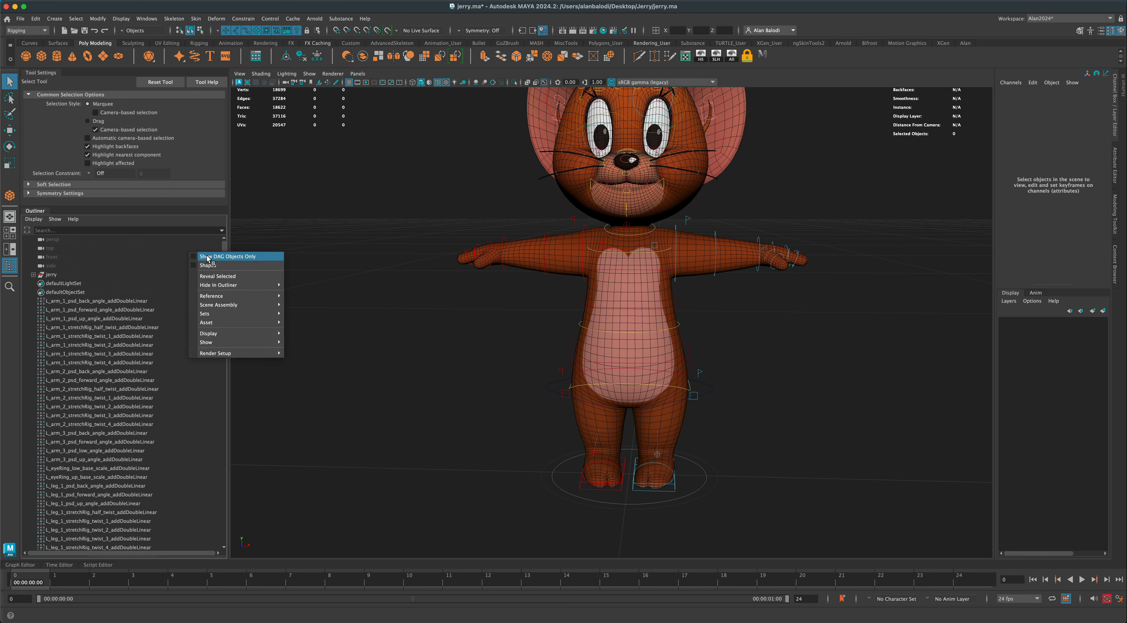
{"action": "left_click", "coordinate": [195, 256]}
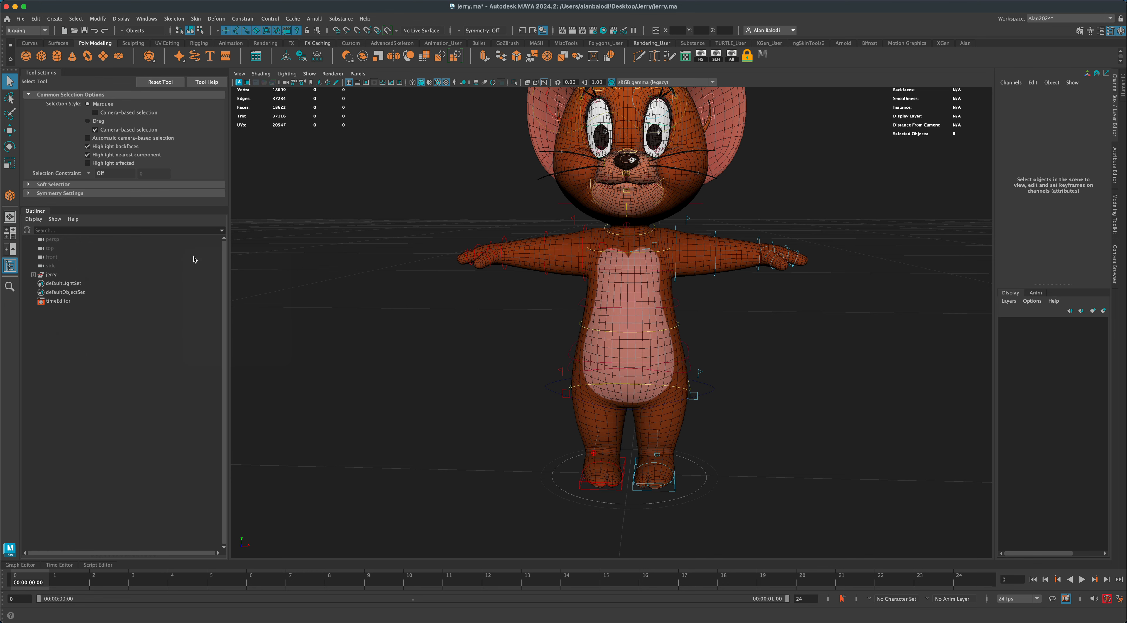
Create a polygon cube about 0.26 units on each side on the grid in front of the character.
{"action": "scroll", "coordinate": [447, 371], "scroll_direction": "down", "scroll_amount": 5}
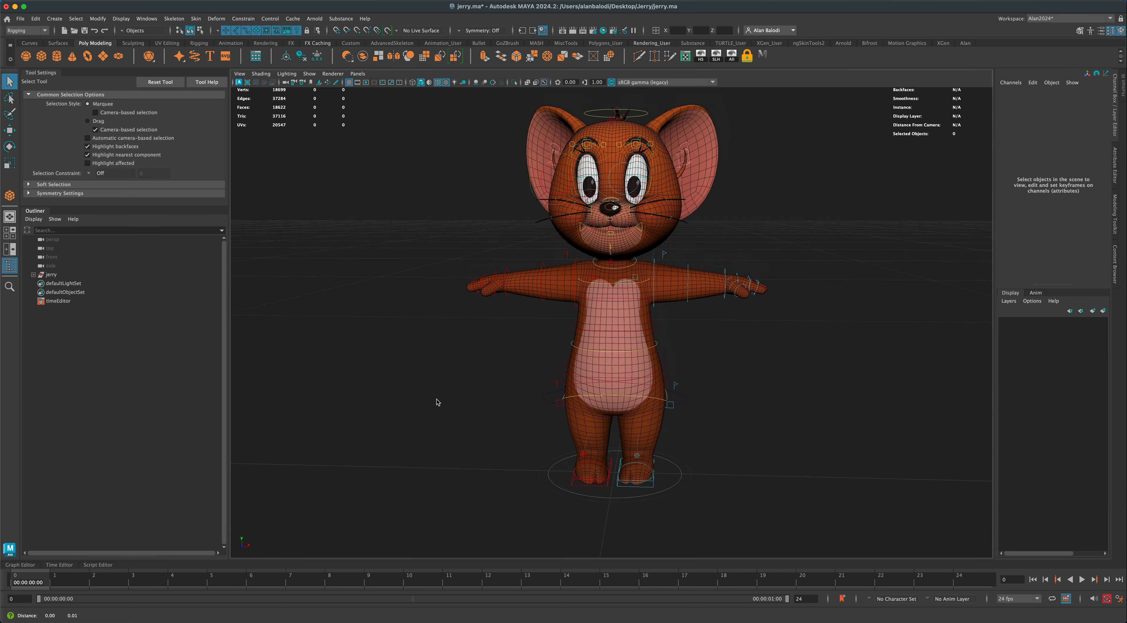
{"action": "left_click_drag", "start_coordinate": [435, 401], "coordinate": [446, 379], "text": "alt"}
{"action": "middle_click_drag", "start_coordinate": [446, 383], "coordinate": [438, 369], "text": "alt"}
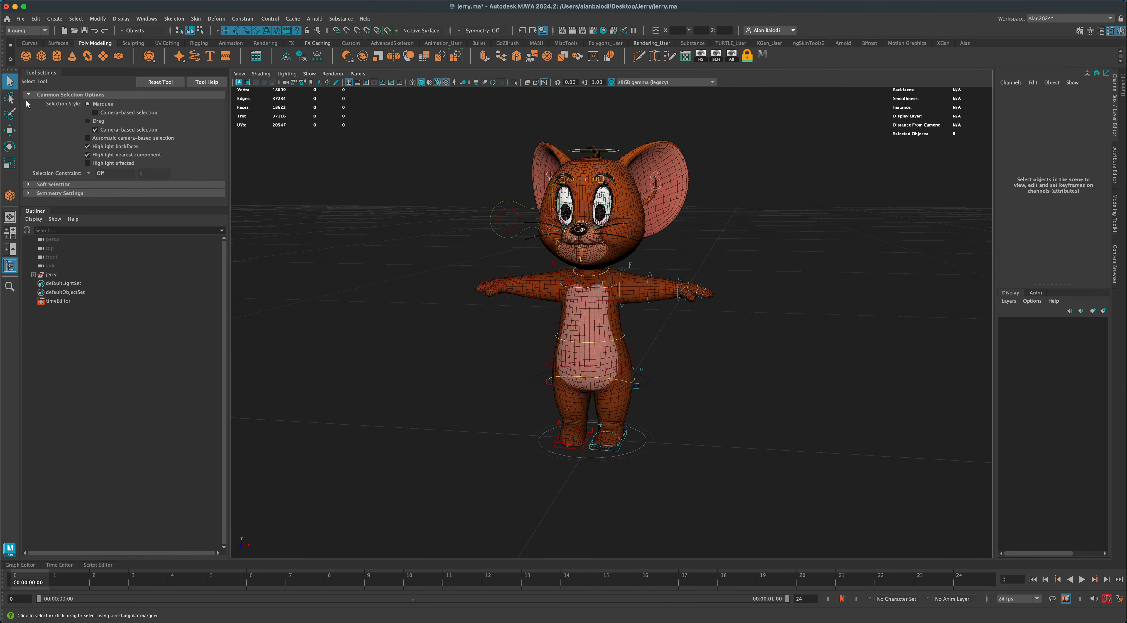
{"action": "left_click", "coordinate": [41, 56]}
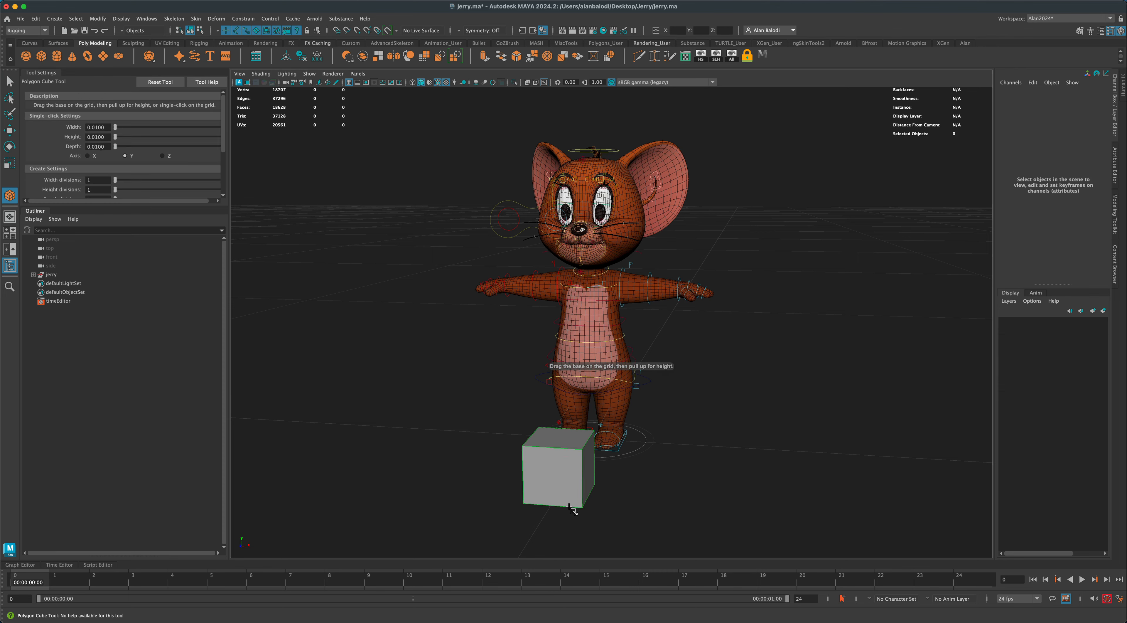
{"action": "left_click_drag", "start_coordinate": [559, 494], "coordinate": [650, 479]}
{"action": "left_click", "coordinate": [651, 480]}
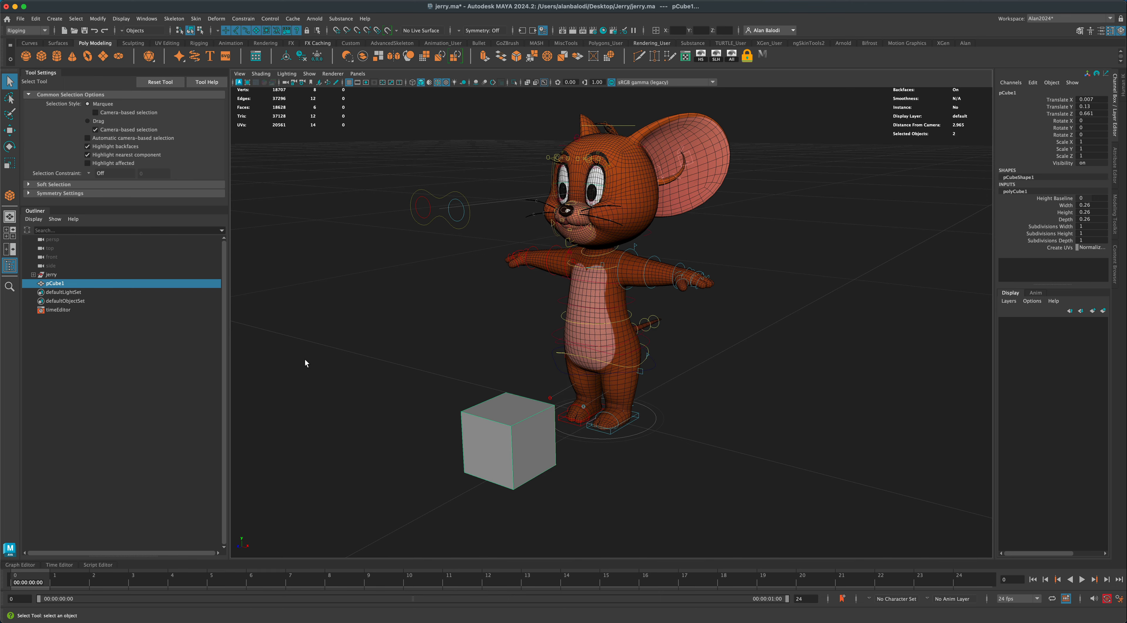
Move the cube up in front of the character's chest, to about Translate Y 0.684 and Z 0.415.
{"action": "middle_click_drag", "start_coordinate": [343, 407], "coordinate": [342, 427], "text": "alt"}
{"action": "left_click", "coordinate": [504, 467]}
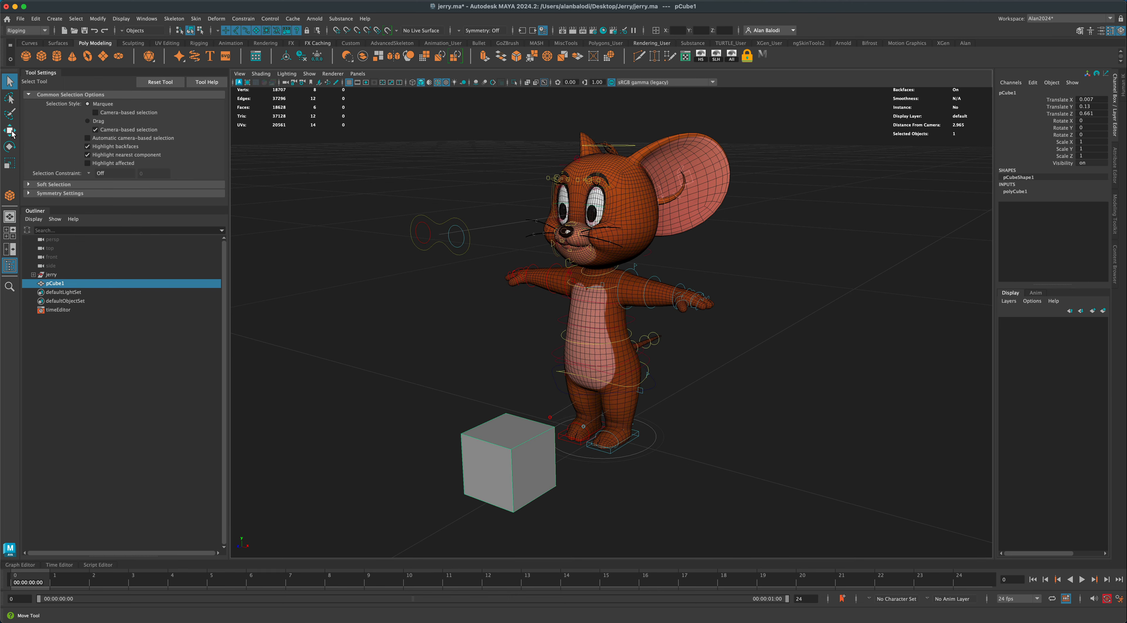
{"action": "key", "text": "w"}
{"action": "left_click_drag", "start_coordinate": [505, 466], "coordinate": [566, 311], "text": "alt"}
Select the right and left upper-arm FK controls together and set the Rotate tool's axis orientation to Object.
{"action": "left_click", "coordinate": [566, 311]}
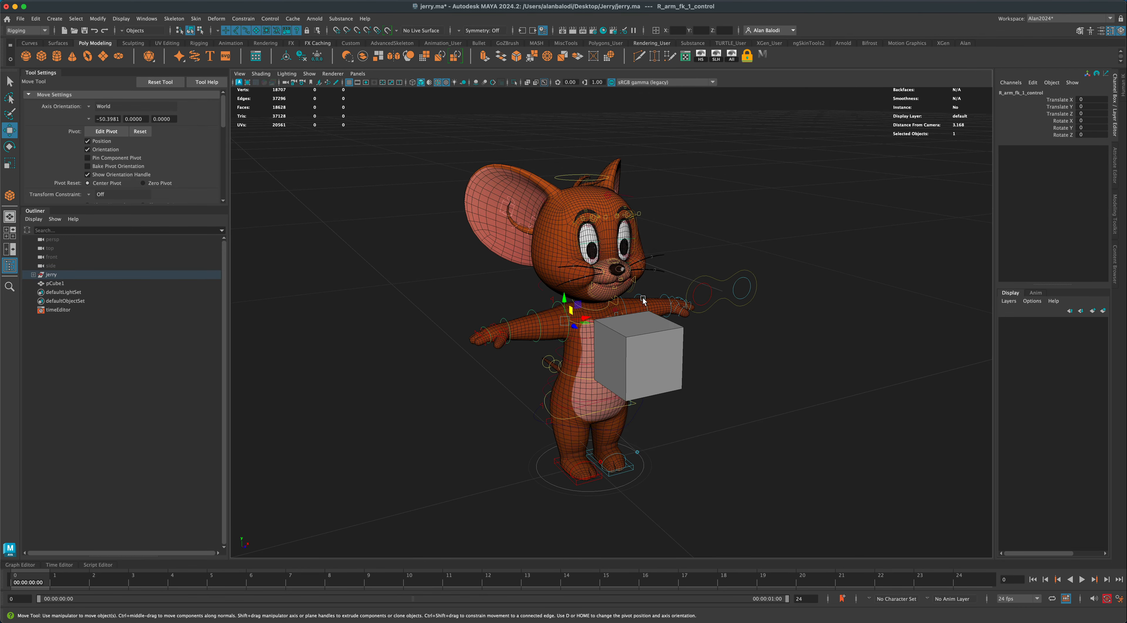
{"action": "left_click_drag", "start_coordinate": [720, 389], "coordinate": [577, 310], "text": "alt"}
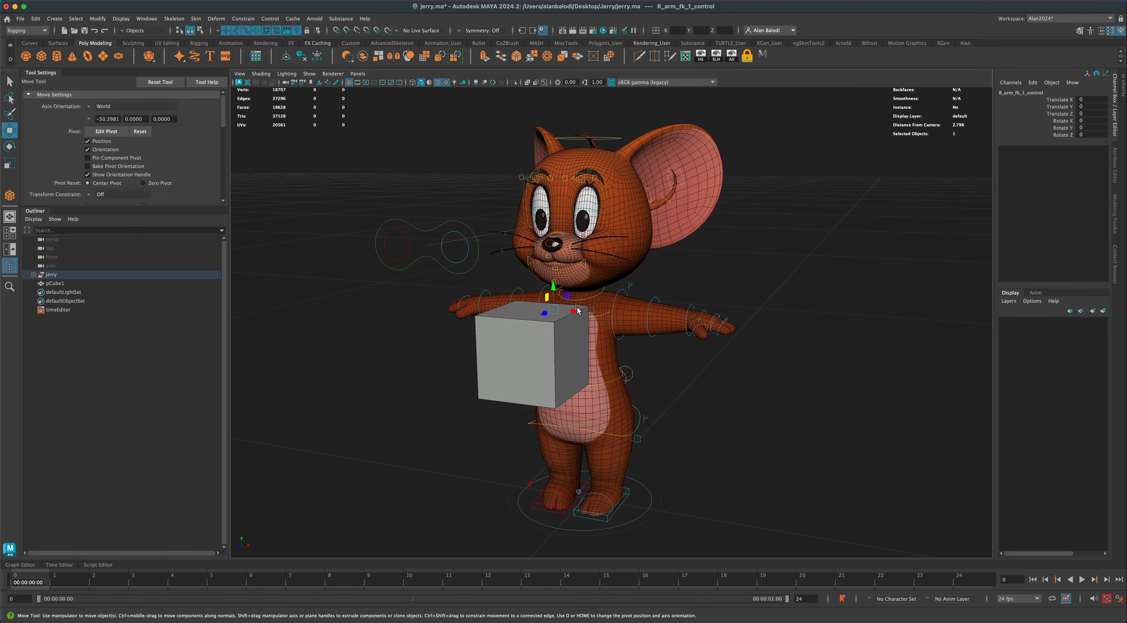
{"action": "left_click", "coordinate": [617, 292], "text": "shift"}
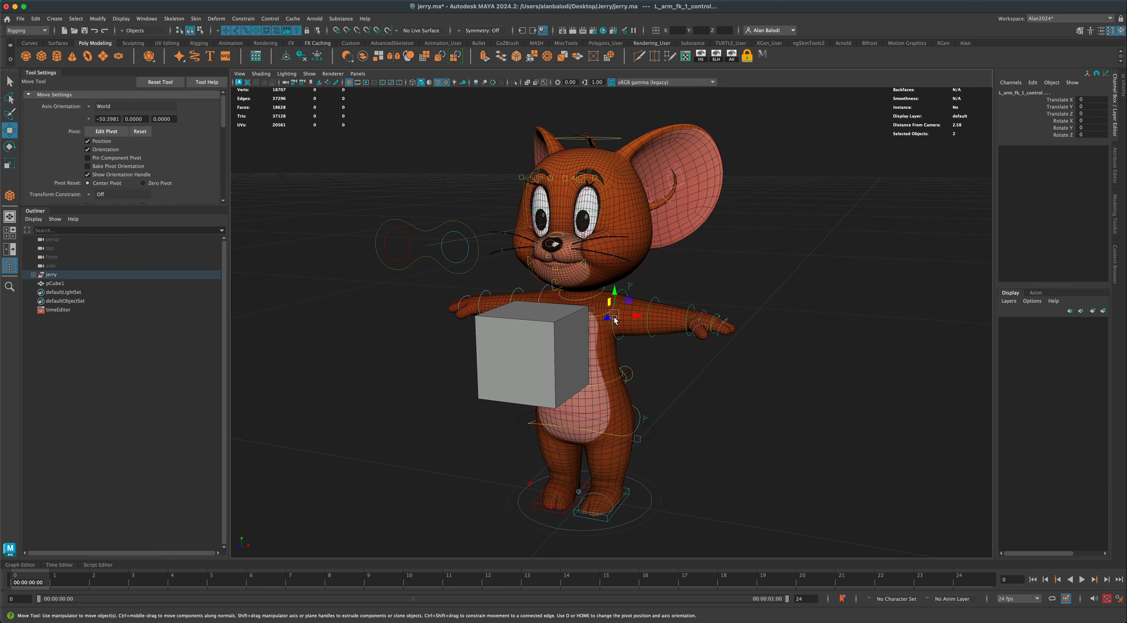
{"action": "key", "text": "e"}
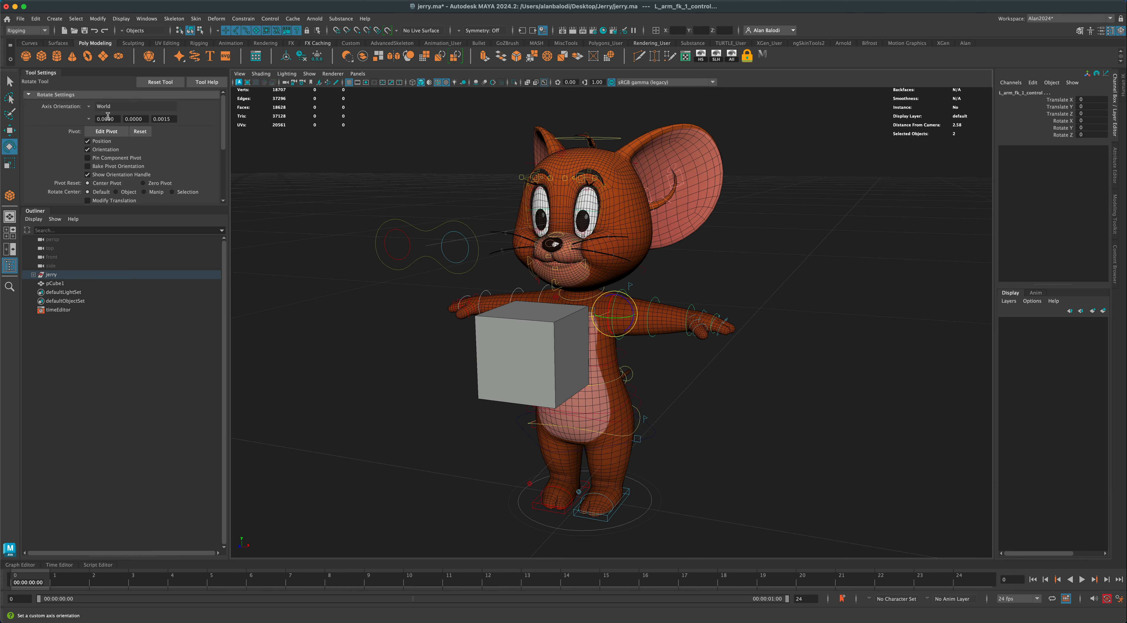
{"action": "left_click", "coordinate": [90, 106]}
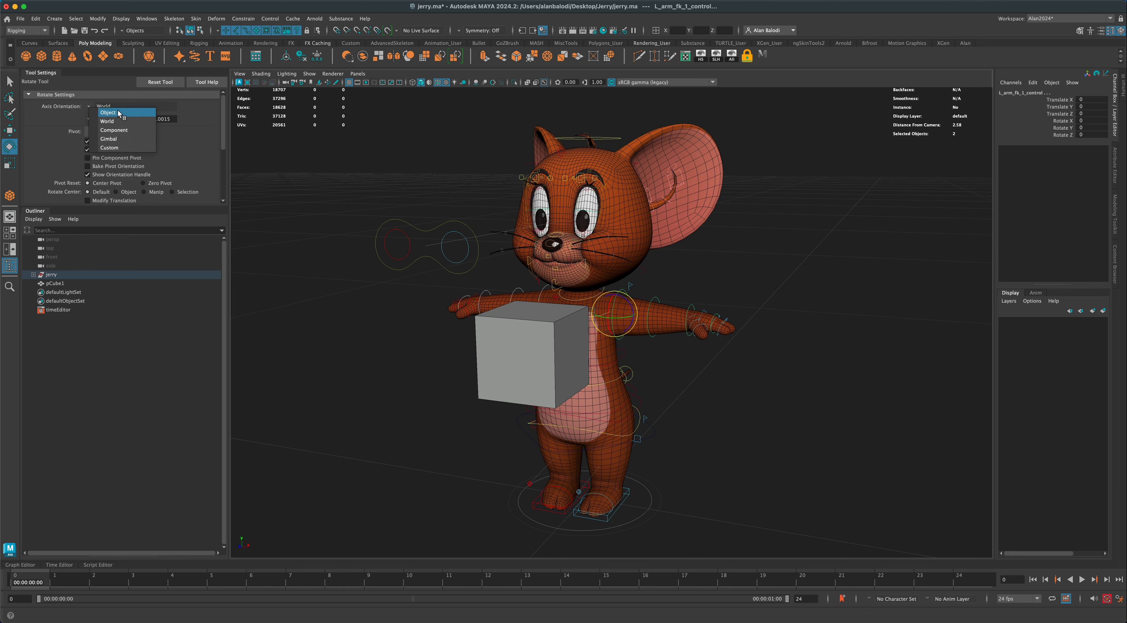
{"action": "left_click", "coordinate": [108, 113]}
Rotate both upper arms down beside the cube, to about X -22.5, Y -70 and Z -69.7.
{"action": "mouse_move", "coordinate": [622, 319]}
{"action": "left_mouse_down"}
{"action": "mouse_move", "coordinate": [596, 320]}
{"action": "mouse_move", "coordinate": [621, 310]}
{"action": "left_mouse_up"}
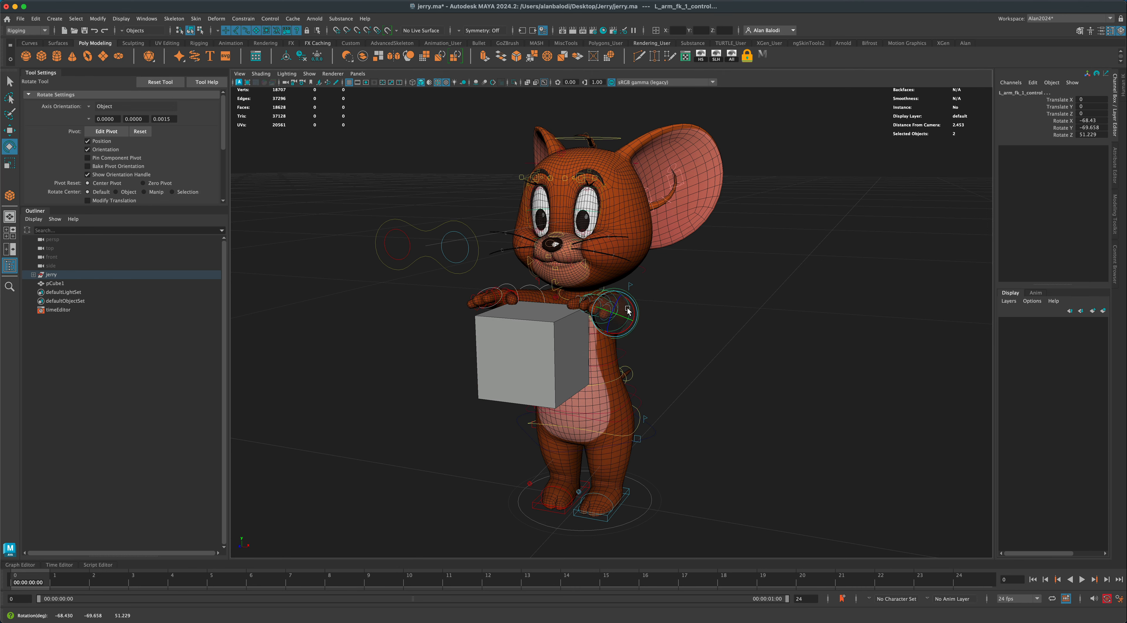
{"action": "left_click_drag", "start_coordinate": [701, 358], "coordinate": [674, 346], "text": "alt"}
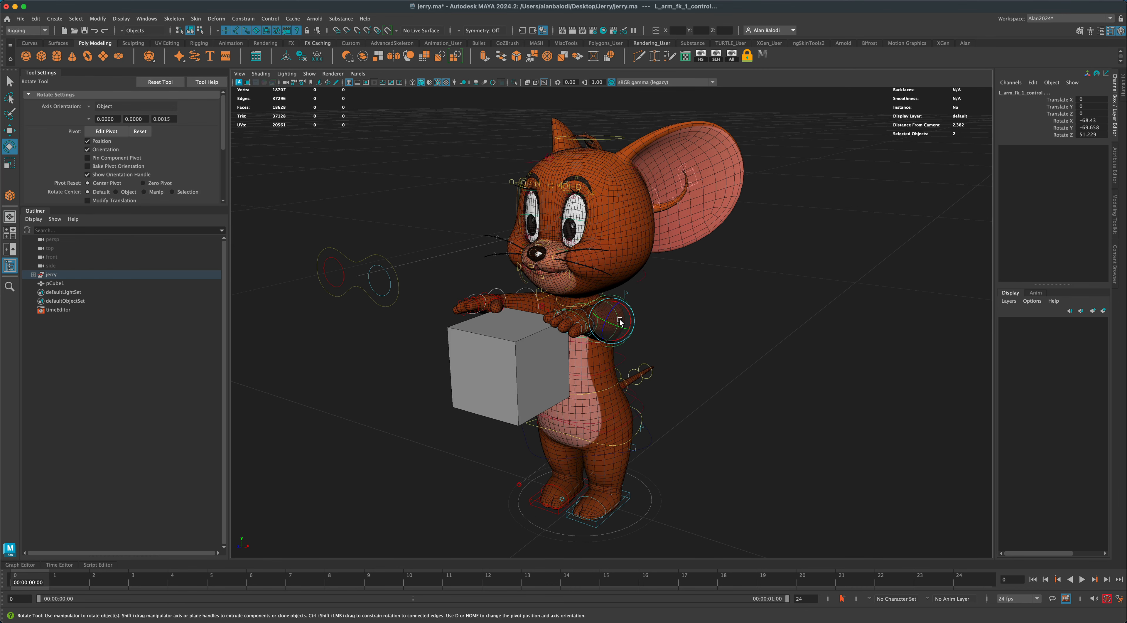
{"action": "mouse_move", "coordinate": [620, 322]}
{"action": "left_mouse_down"}
{"action": "mouse_move", "coordinate": [634, 338]}
{"action": "mouse_move", "coordinate": [627, 320]}
{"action": "mouse_move", "coordinate": [604, 313]}
{"action": "mouse_move", "coordinate": [614, 333]}
{"action": "left_mouse_up"}
{"action": "mouse_move", "coordinate": [732, 361]}
{"action": "left_mouse_down", "text": "alt"}
{"action": "mouse_move", "coordinate": [759, 355]}
{"action": "mouse_move", "coordinate": [750, 360]}
{"action": "left_mouse_up", "text": "alt"}
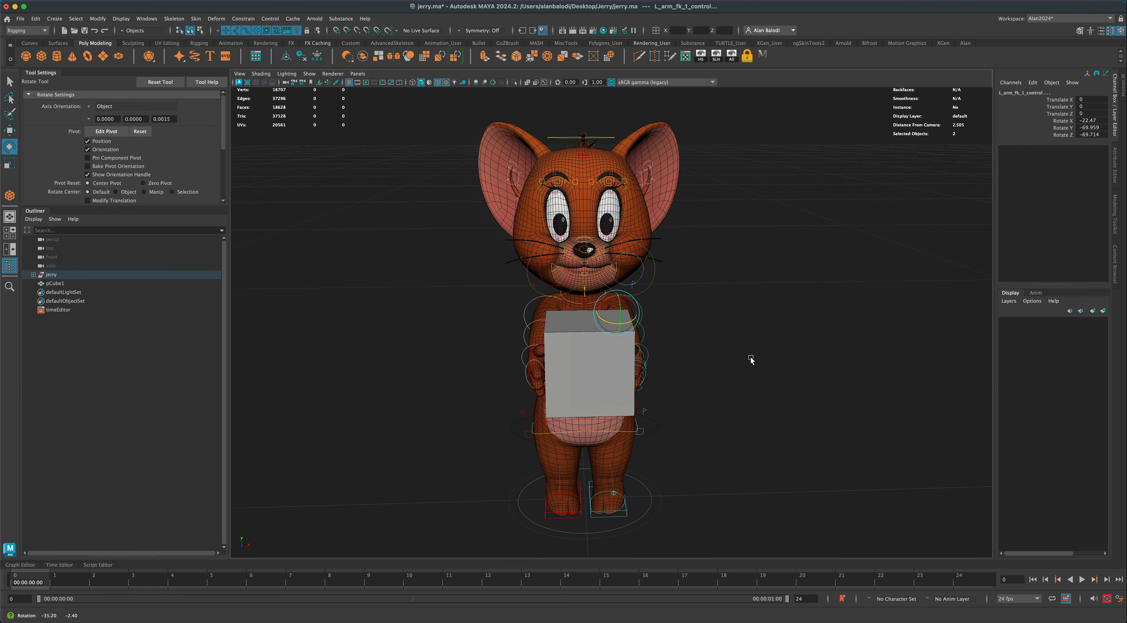
{"action": "right_click_drag", "start_coordinate": [752, 359], "coordinate": [734, 375], "text": "alt"}
{"action": "mouse_move", "coordinate": [734, 374]}
{"action": "left_mouse_down", "text": "alt"}
{"action": "mouse_move", "coordinate": [750, 377]}
{"action": "mouse_move", "coordinate": [732, 382]}
{"action": "left_mouse_up", "text": "alt"}
Bend the forearms with their FK controls so the hands reach the sides of the cube.
{"action": "left_click", "coordinate": [657, 390]}
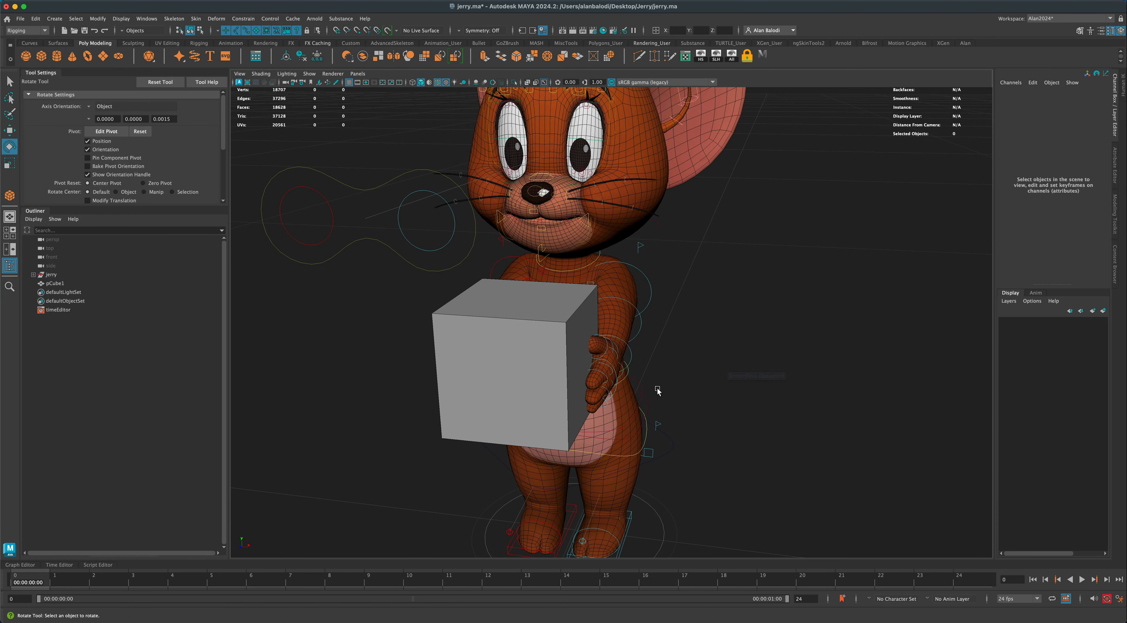
{"action": "left_click", "coordinate": [628, 350]}
{"action": "left_click_drag", "start_coordinate": [626, 356], "coordinate": [514, 356]}
{"action": "left_click", "coordinate": [517, 349]}
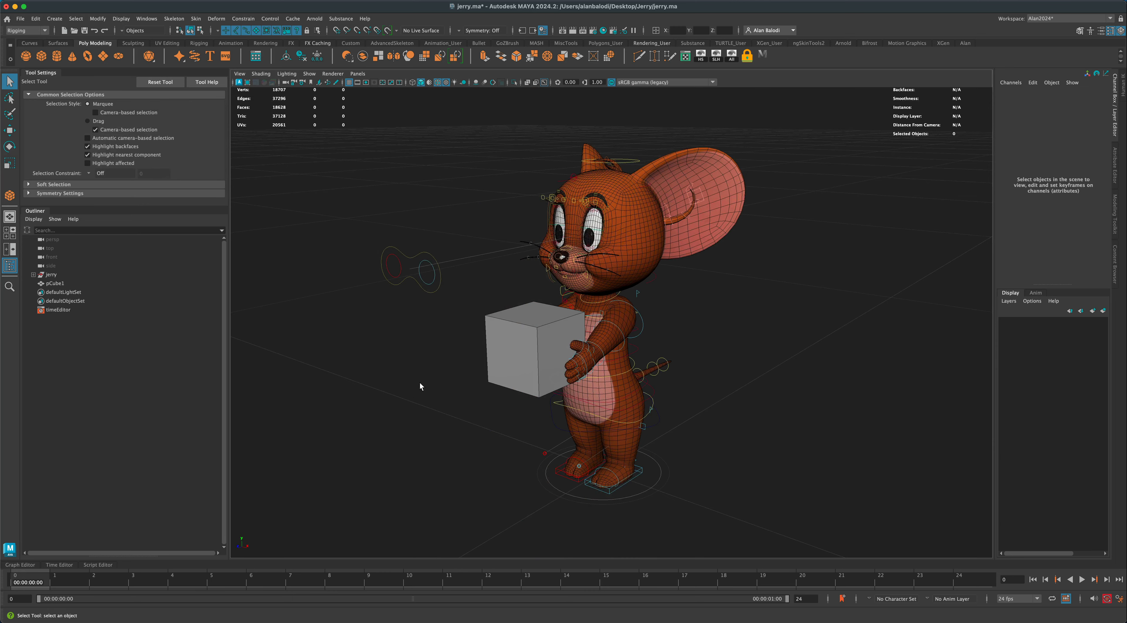
Parent-constrain the cube to the left-hand FK control with Maintain Offset on and all translate and rotate axes constrained.
{"action": "left_click_drag", "start_coordinate": [419, 380], "coordinate": [533, 374], "text": "alt"}
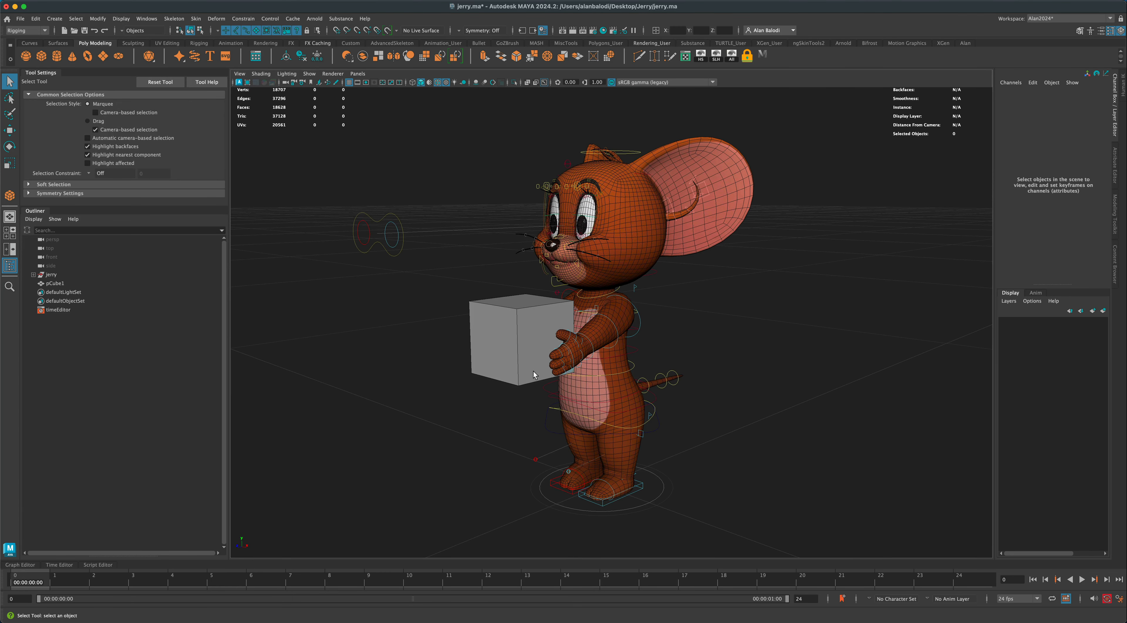
{"action": "left_click", "coordinate": [593, 348]}
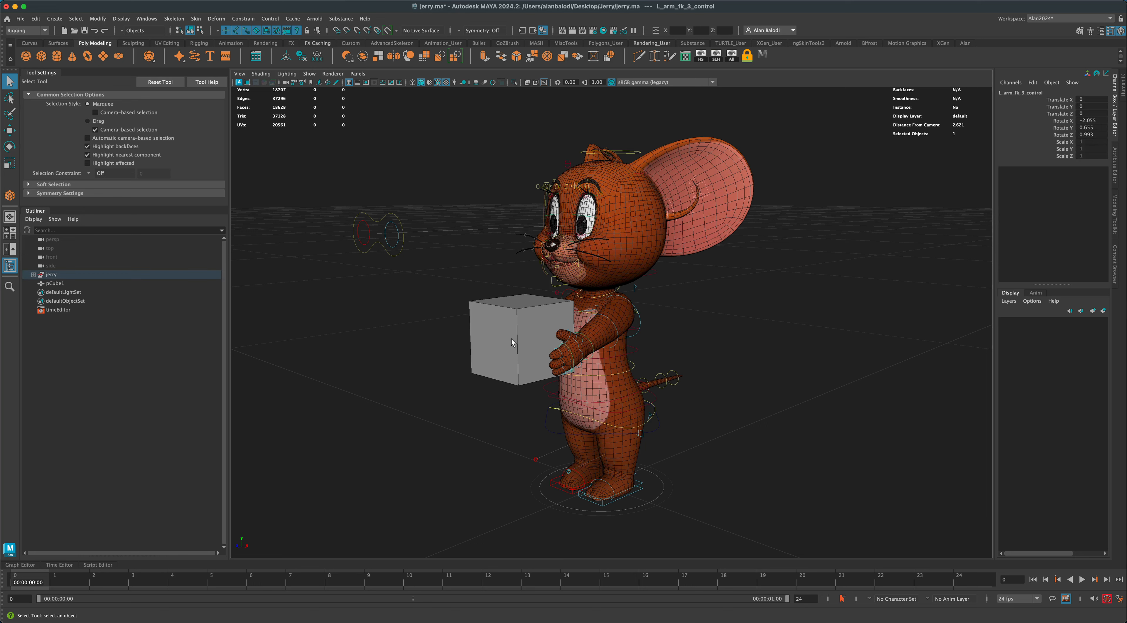
{"action": "left_click", "coordinate": [502, 309], "text": "shift"}
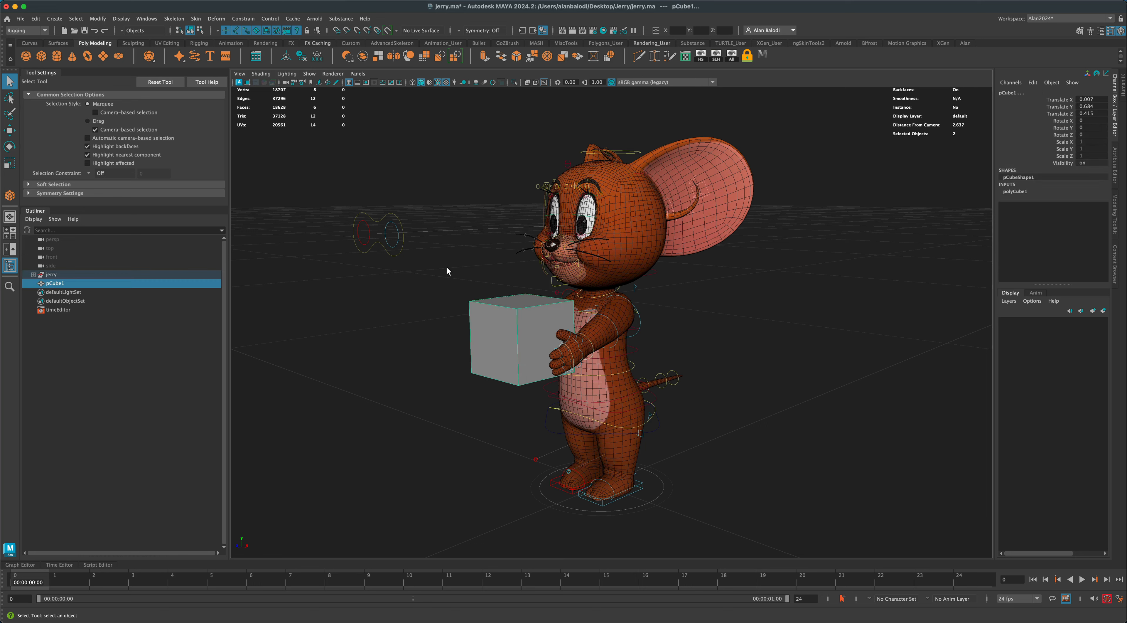
{"action": "left_click", "coordinate": [248, 20]}
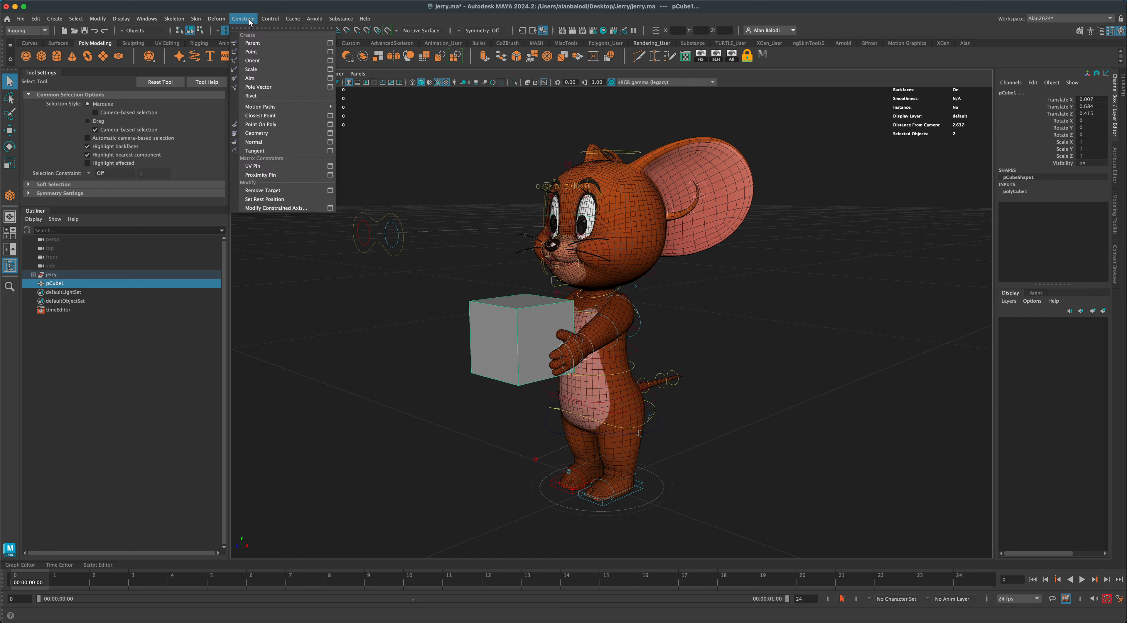
{"action": "left_click", "coordinate": [330, 43]}
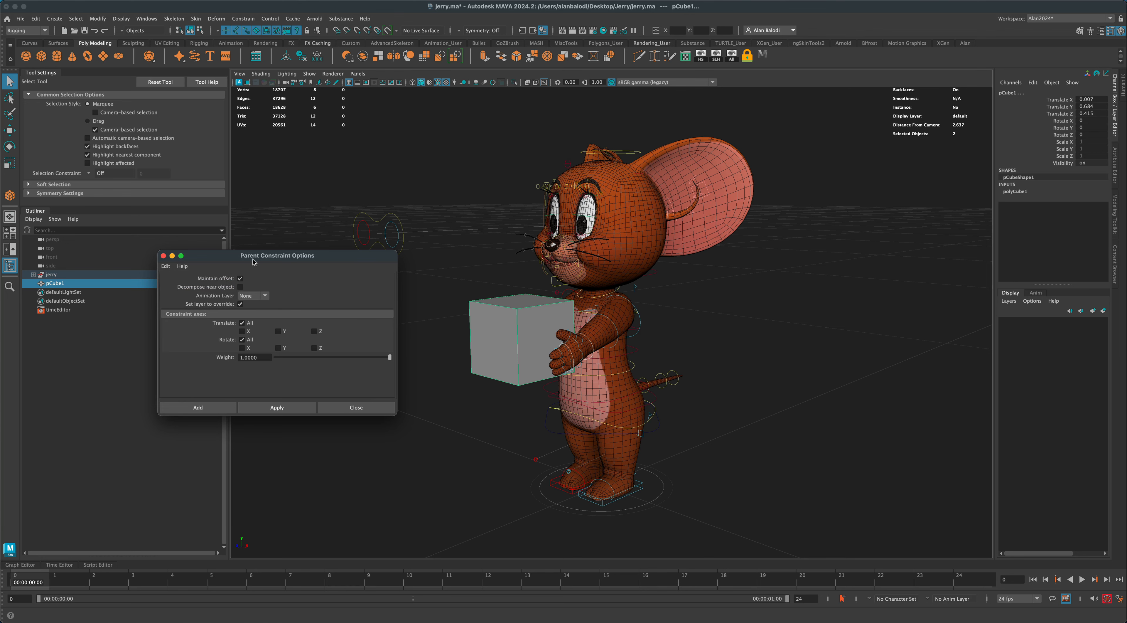
{"action": "left_click_drag", "start_coordinate": [280, 255], "coordinate": [284, 245]}
{"action": "left_click", "coordinate": [282, 397]}
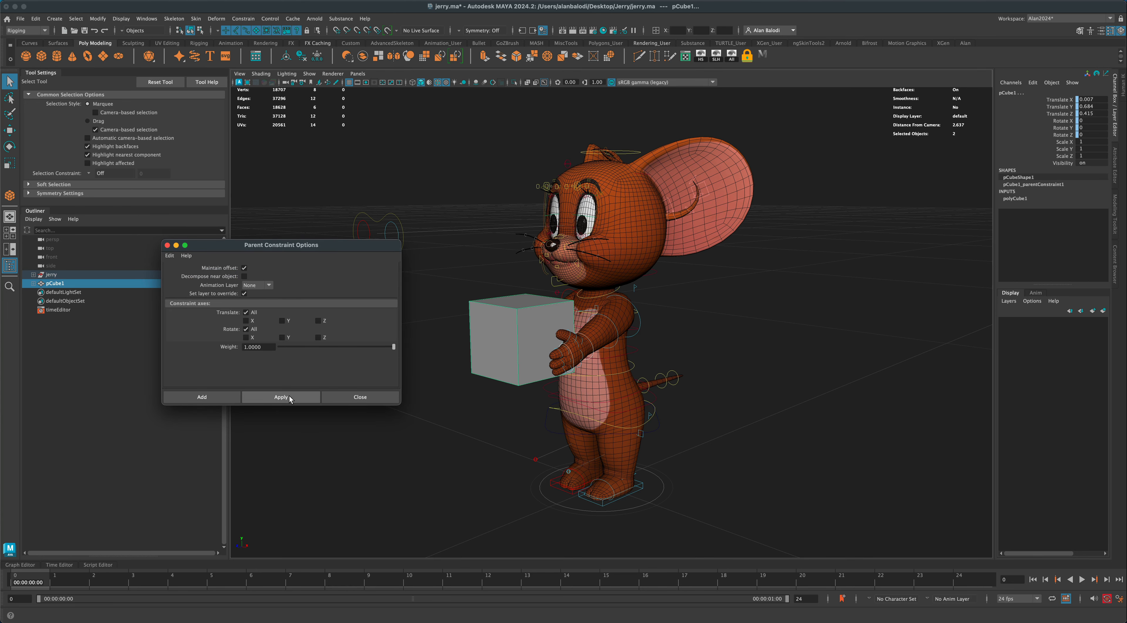
{"action": "left_click", "coordinate": [360, 396]}
Move the character's COG control down and back to about Translate Y -0.048 and Z -0.03.
{"action": "left_click", "coordinate": [444, 412]}
{"action": "left_click_drag", "start_coordinate": [500, 428], "coordinate": [551, 433], "text": "alt"}
{"action": "left_click_drag", "start_coordinate": [551, 433], "coordinate": [501, 416], "text": "alt"}
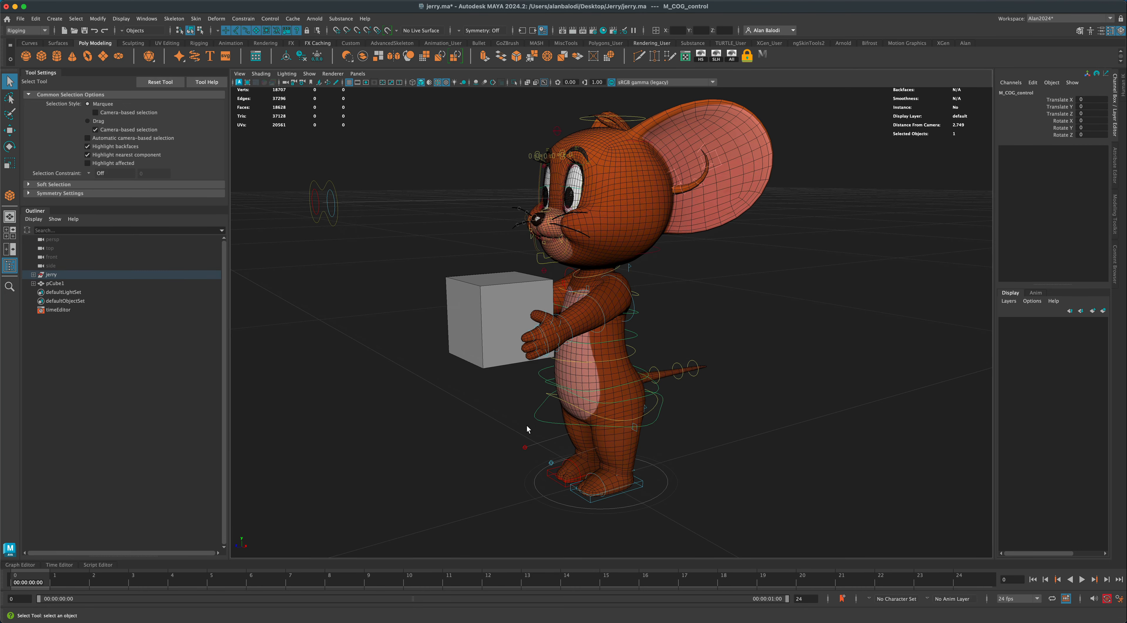
{"action": "key", "text": "w"}
{"action": "left_click_drag", "start_coordinate": [601, 388], "coordinate": [603, 403]}
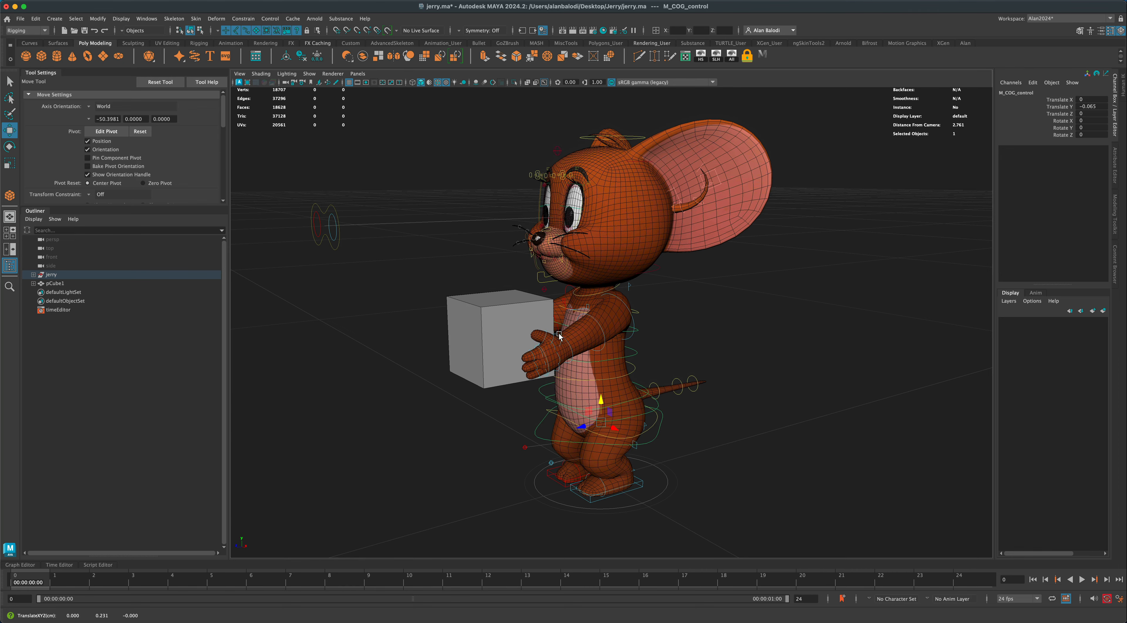
{"action": "left_click_drag", "start_coordinate": [448, 400], "coordinate": [570, 347], "text": "alt"}
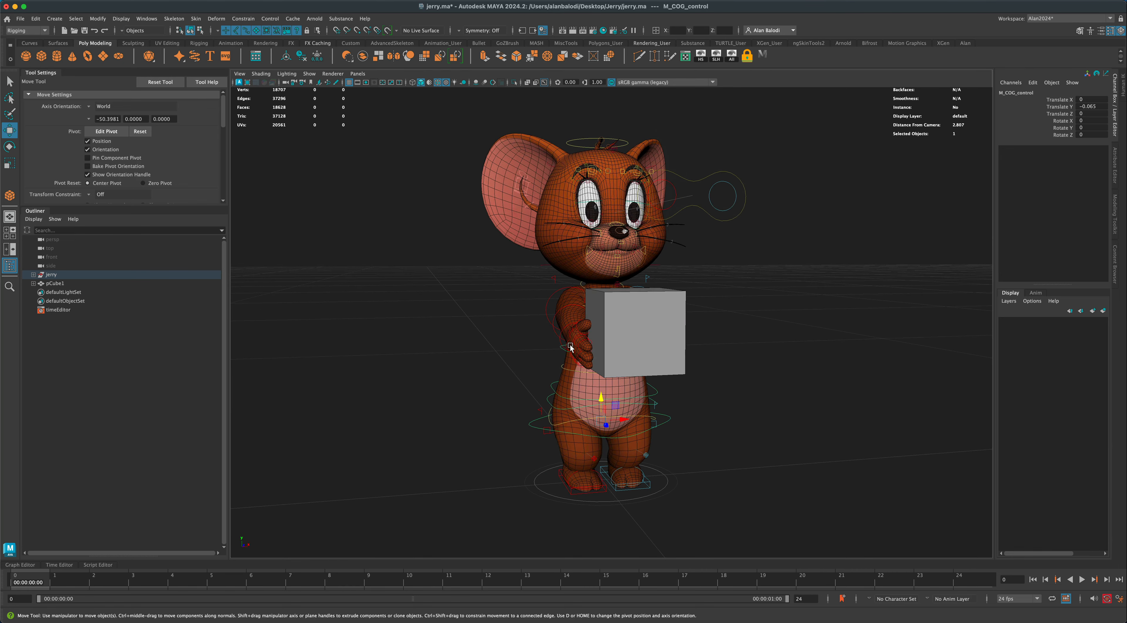
{"action": "left_click_drag", "start_coordinate": [748, 369], "coordinate": [701, 371], "text": "alt"}
{"action": "mouse_move", "coordinate": [587, 409]}
{"action": "left_mouse_down"}
{"action": "mouse_move", "coordinate": [604, 408]}
{"action": "mouse_move", "coordinate": [595, 403]}
{"action": "left_mouse_up"}
{"action": "left_click_drag", "start_coordinate": [695, 427], "coordinate": [711, 429], "text": "alt"}
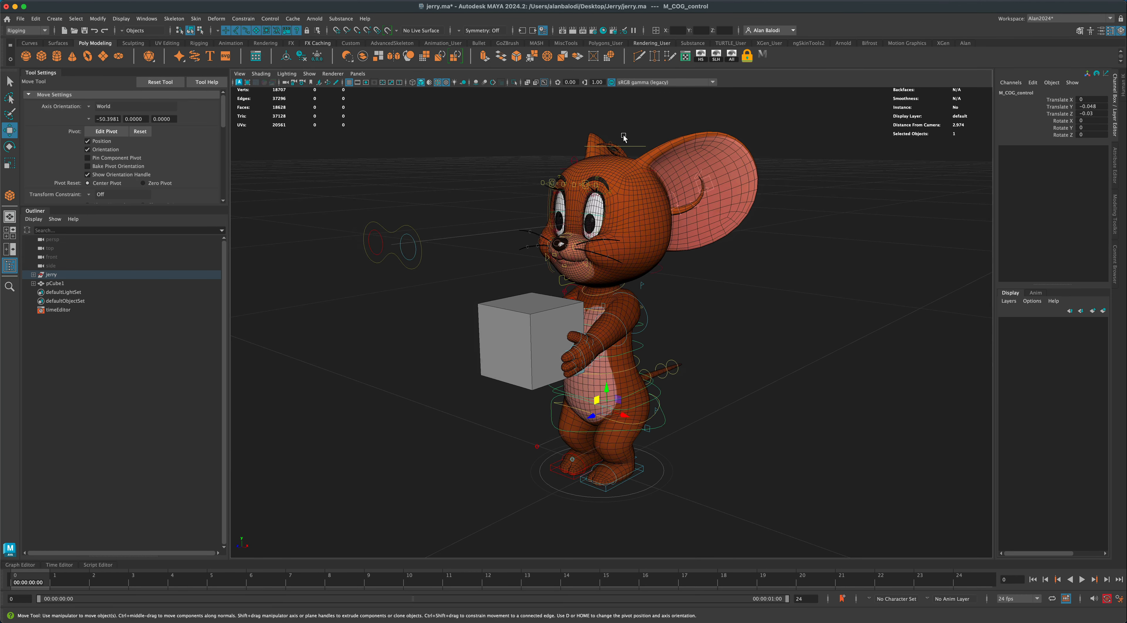
Rotate the head control to about X -8.3, Y 35.2 and Z -17.5 so the head turns and tilts.
{"action": "left_click", "coordinate": [642, 152]}
{"action": "left_click_drag", "start_coordinate": [725, 246], "coordinate": [734, 296], "text": "alt"}
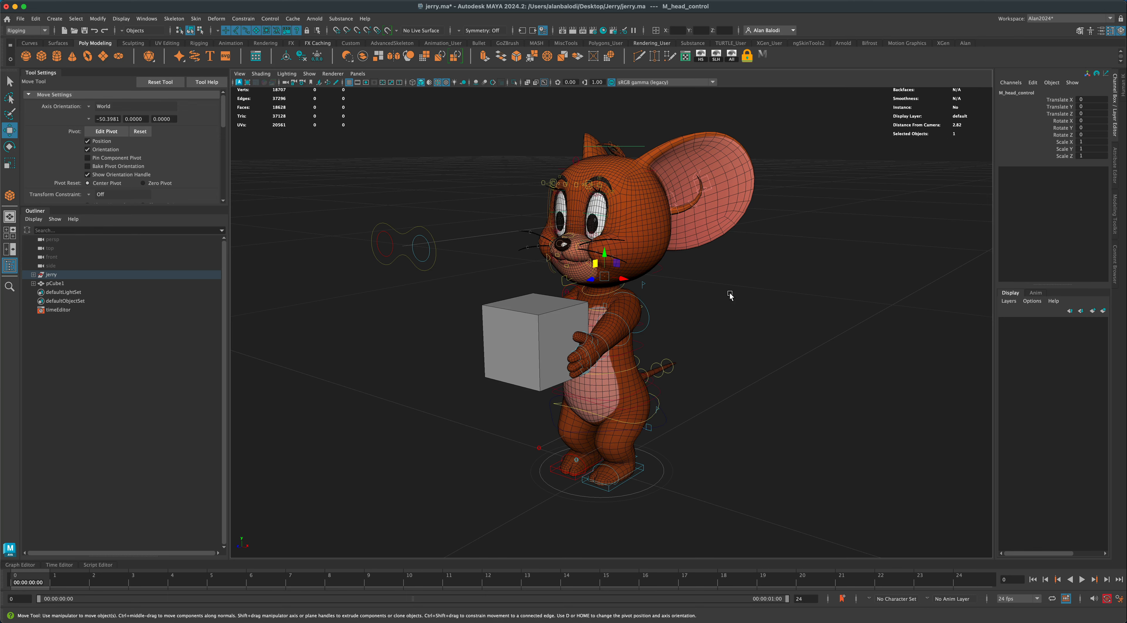
{"action": "key", "text": "e"}
{"action": "mouse_move", "coordinate": [608, 276]}
{"action": "left_mouse_down"}
{"action": "mouse_move", "coordinate": [615, 267]}
{"action": "mouse_move", "coordinate": [620, 280]}
{"action": "left_mouse_up"}
{"action": "scroll", "coordinate": [760, 359], "scroll_direction": "down", "scroll_amount": 2}
{"action": "left_click_drag", "start_coordinate": [760, 360], "coordinate": [741, 353], "text": "alt"}
{"action": "scroll", "coordinate": [502, 406], "scroll_direction": "up", "scroll_amount": 1}
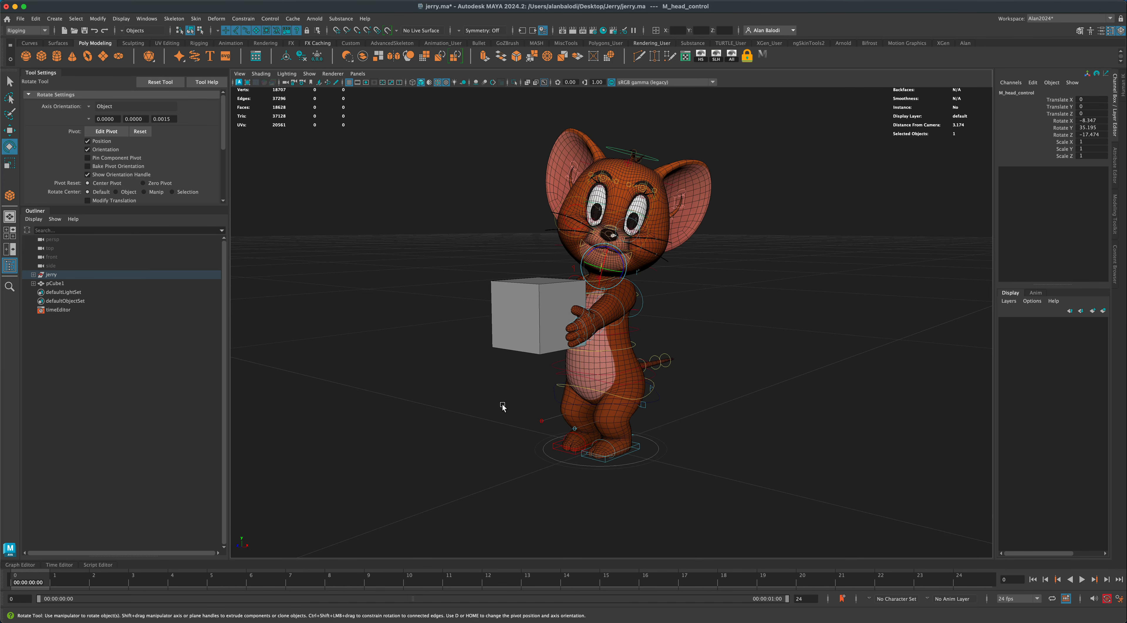
Lower the COG control to about Translate Y -0.112 so the character bends its knees further.
{"action": "left_click", "coordinate": [550, 399]}
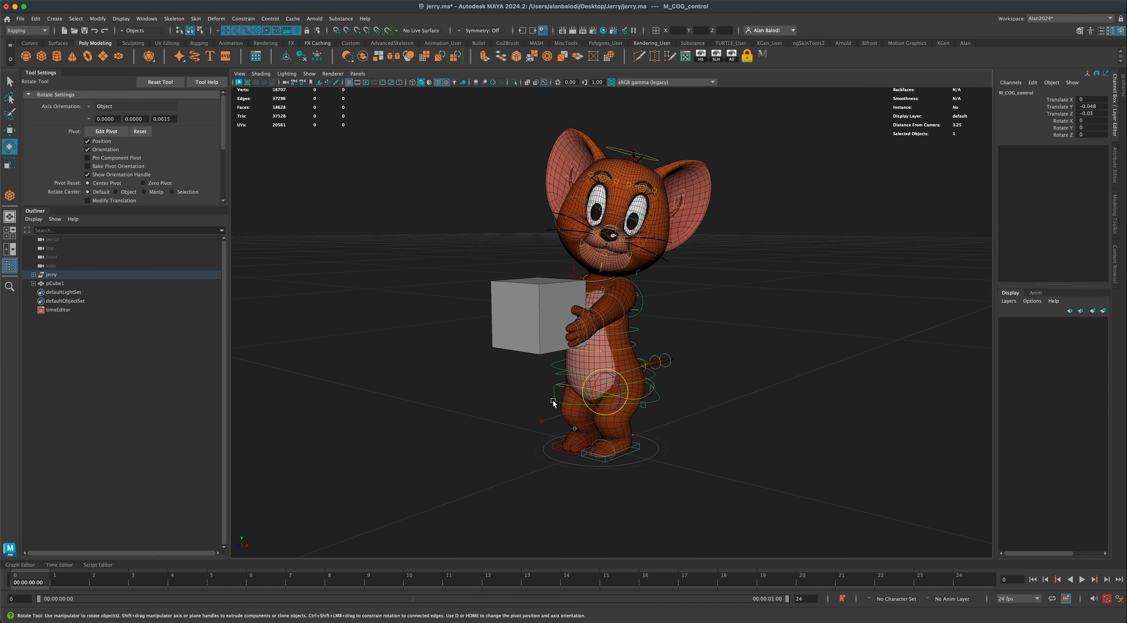
{"action": "key", "text": "w"}
{"action": "left_click_drag", "start_coordinate": [605, 378], "coordinate": [612, 412]}
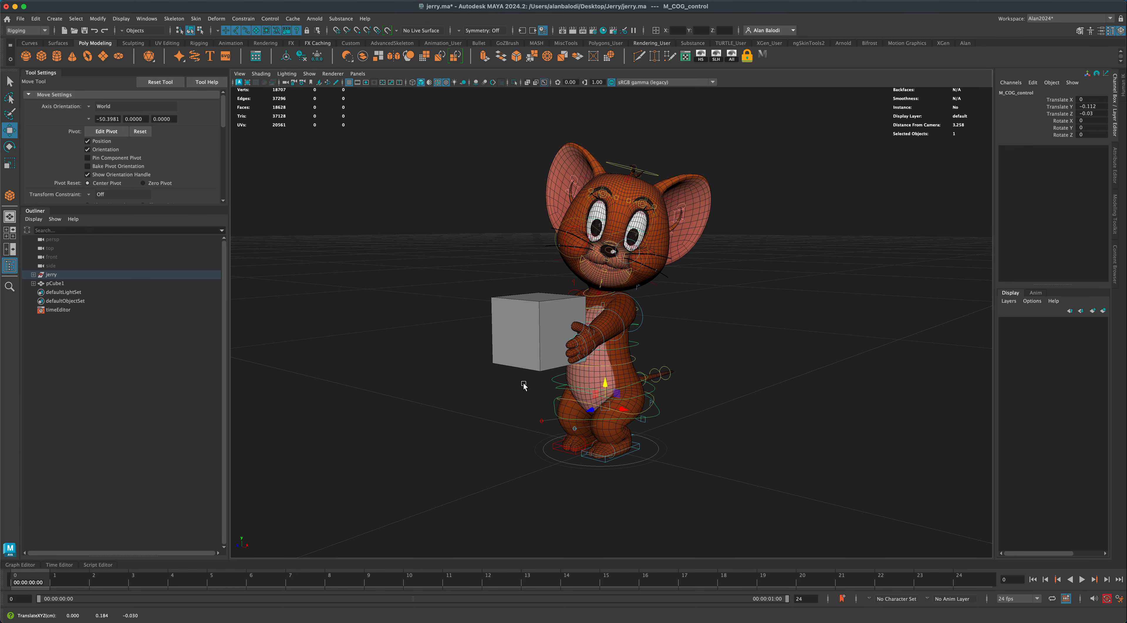
Check the pose from around the character and raise the COG control slightly to about Translate Y -0.103.
{"action": "left_click_drag", "start_coordinate": [525, 384], "coordinate": [517, 386], "text": "alt"}
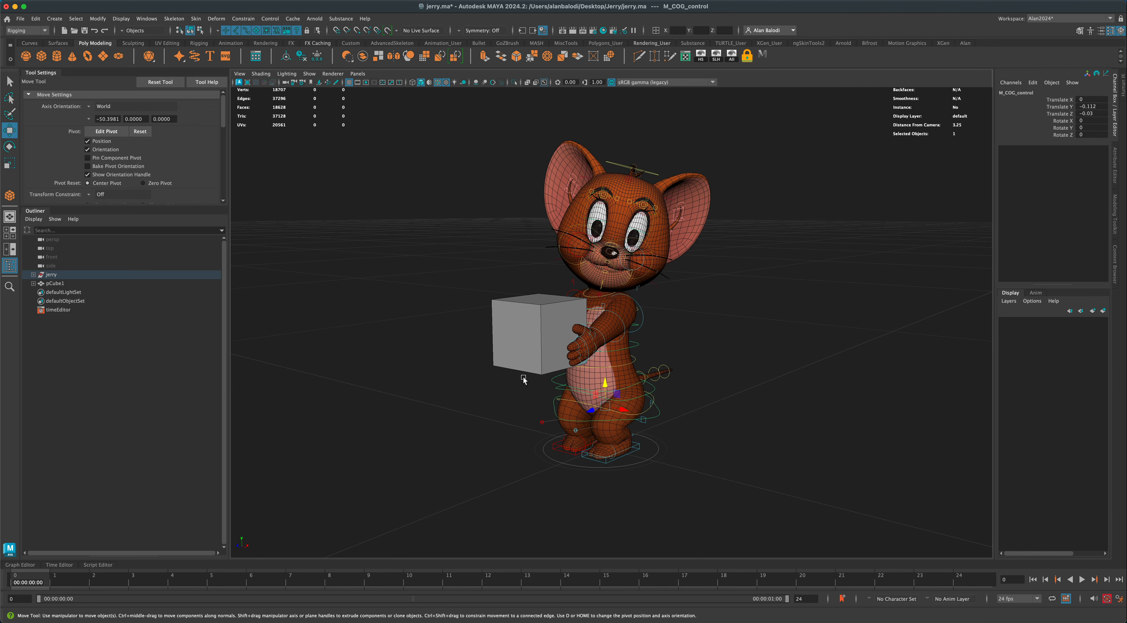
{"action": "scroll", "coordinate": [494, 411], "scroll_direction": "up", "scroll_amount": 4}
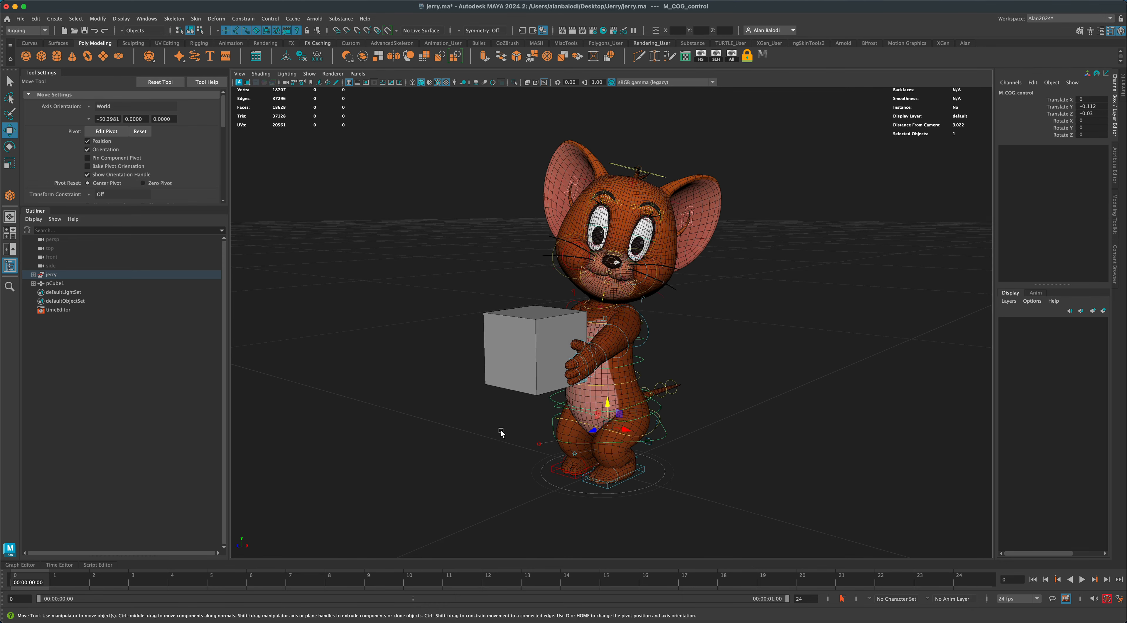
{"action": "scroll", "coordinate": [501, 432], "scroll_direction": "down", "scroll_amount": 1}
{"action": "left_click_drag", "start_coordinate": [502, 435], "coordinate": [699, 435], "text": "alt"}
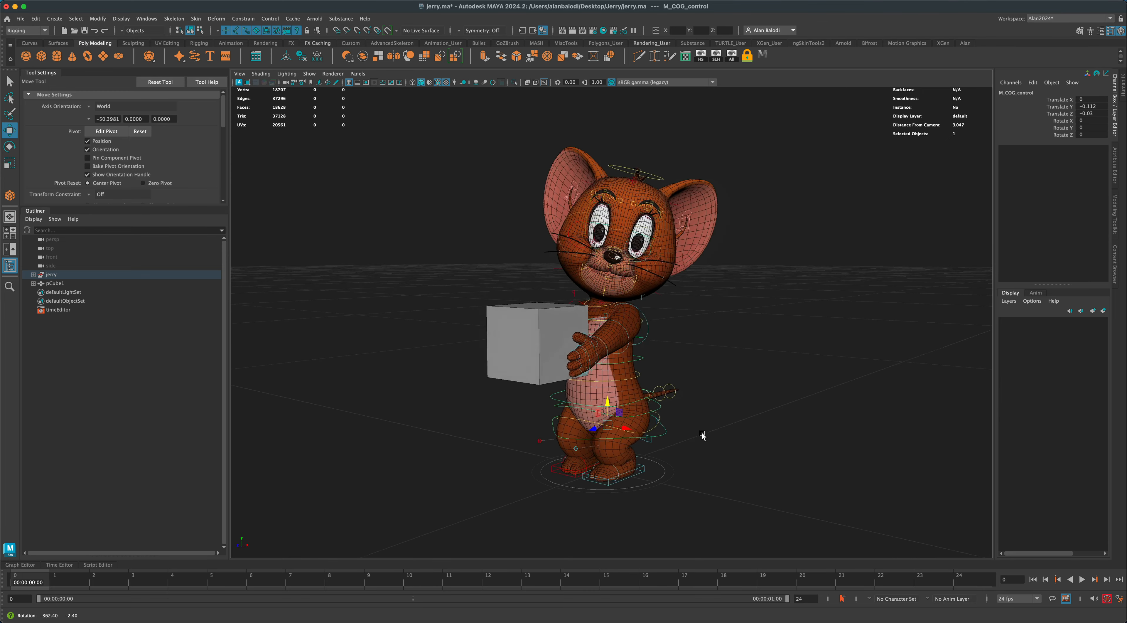
{"action": "right_click_drag", "start_coordinate": [699, 435], "coordinate": [681, 439], "text": "alt"}
{"action": "left_click_drag", "start_coordinate": [681, 439], "coordinate": [496, 411], "text": "alt"}
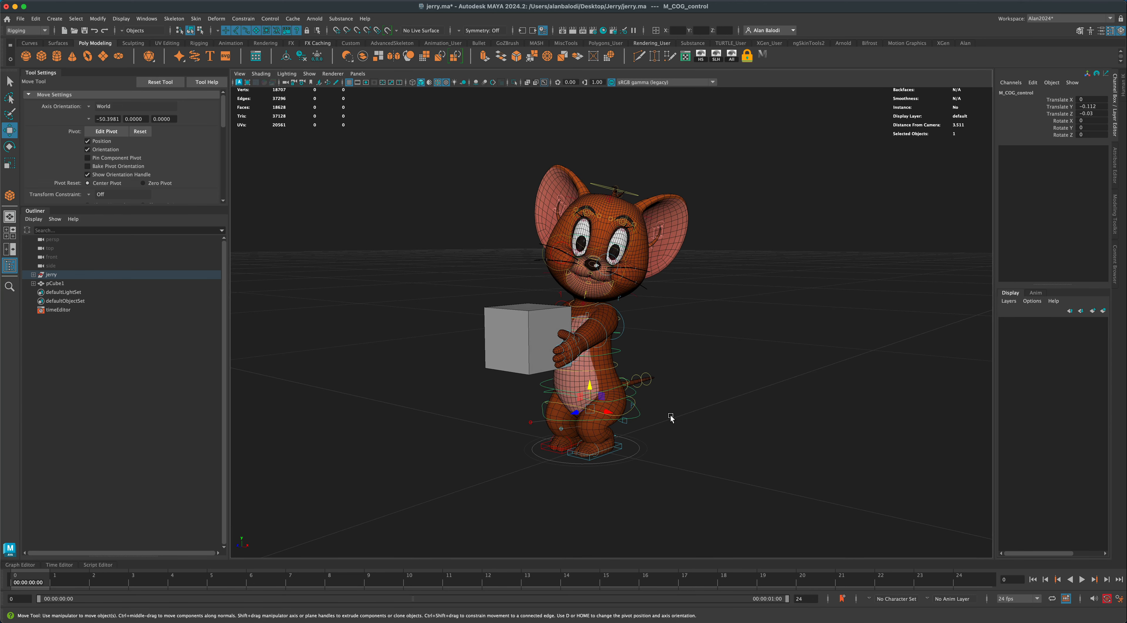
{"action": "left_click", "coordinate": [647, 411]}
{"action": "left_click", "coordinate": [633, 422]}
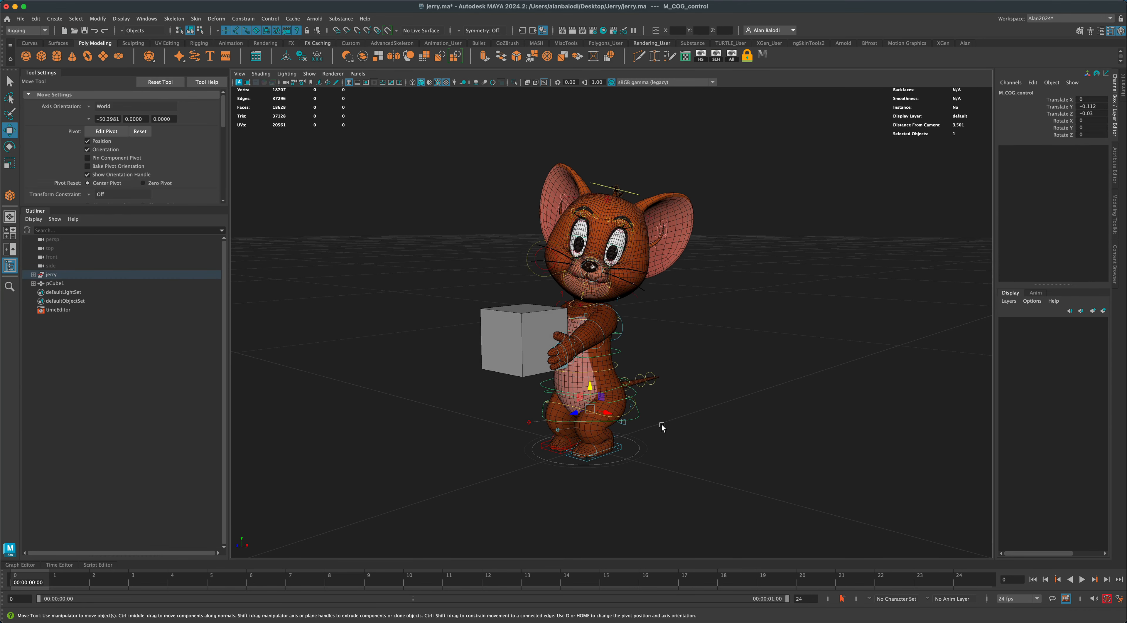
{"action": "left_click_drag", "start_coordinate": [589, 388], "coordinate": [590, 380]}
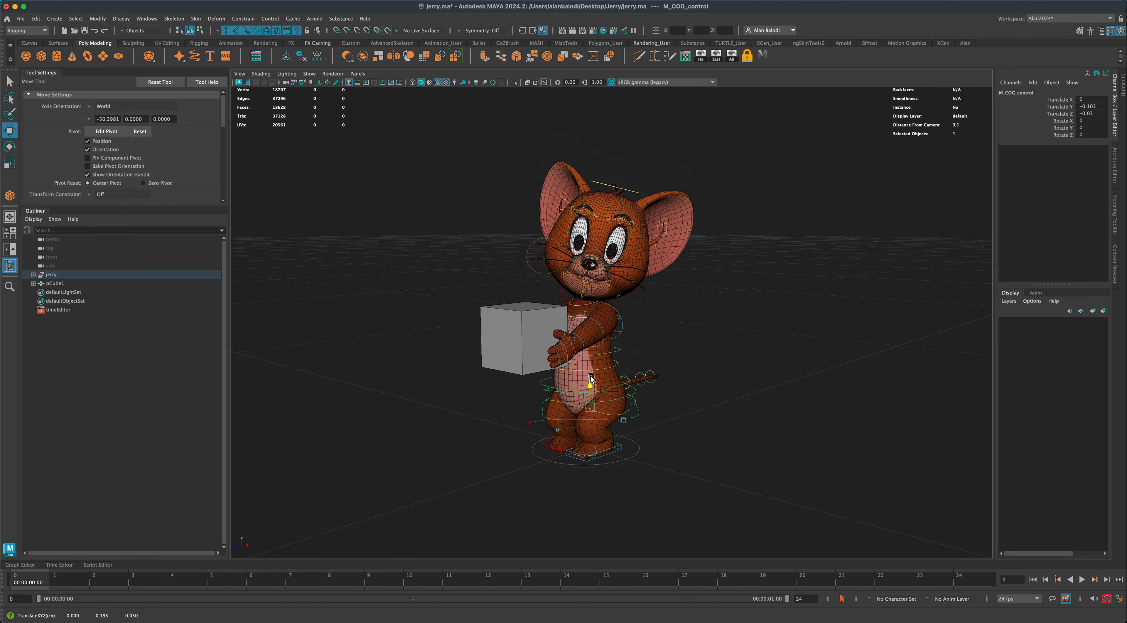